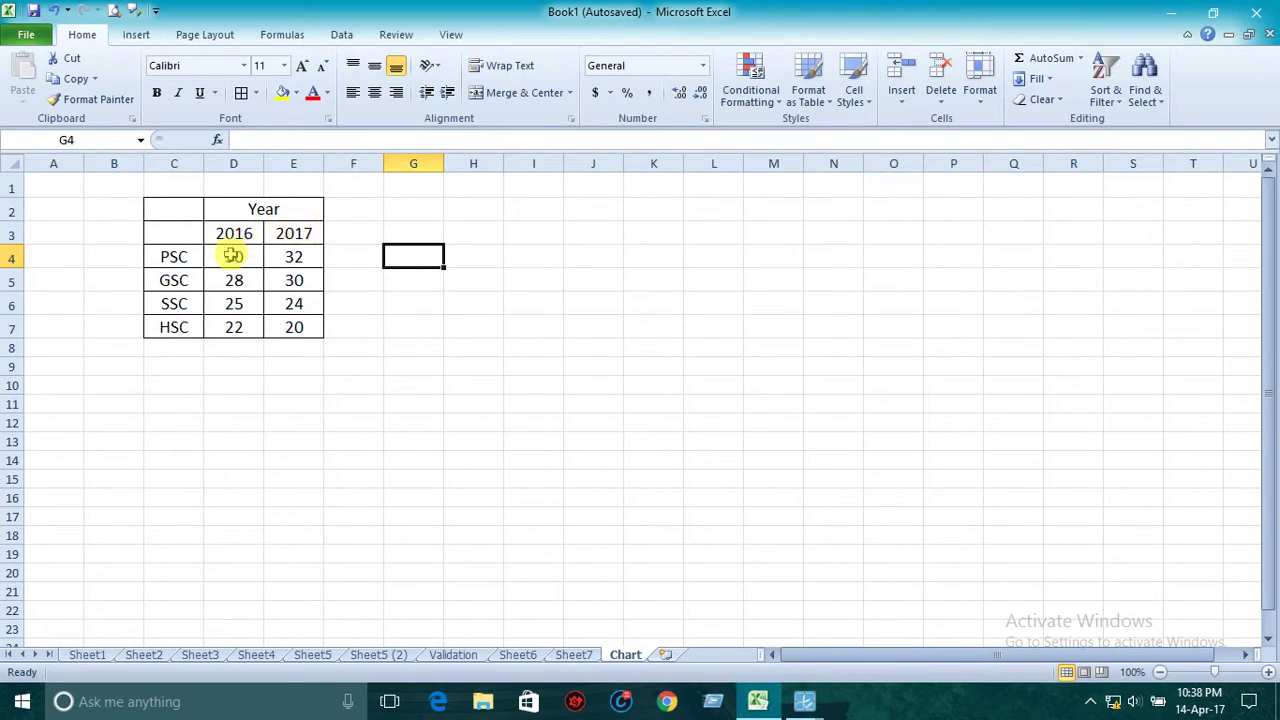
Step: Examine the 2016 and 2017 figures for PSC, GSC, SSC and HSC in the source table
{"action": "left_click_drag", "start_coordinate": [230, 254], "coordinate": [233, 322]}
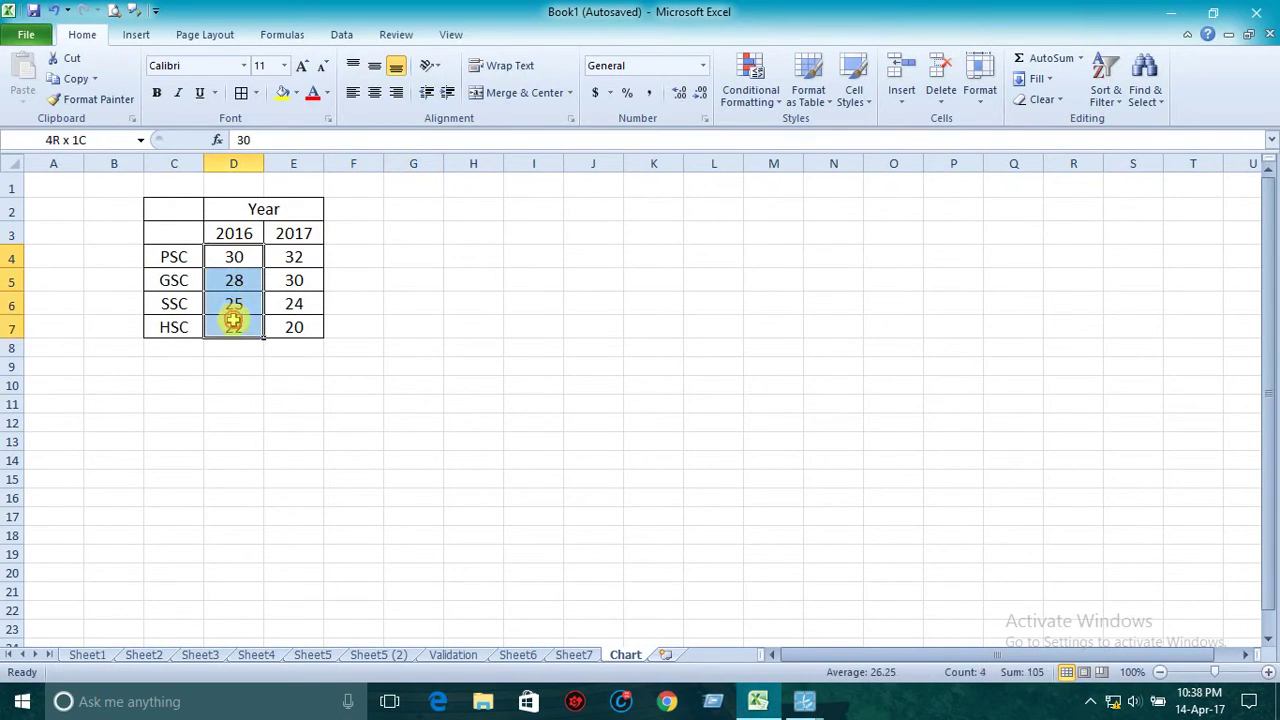
{"action": "left_click", "coordinate": [293, 252]}
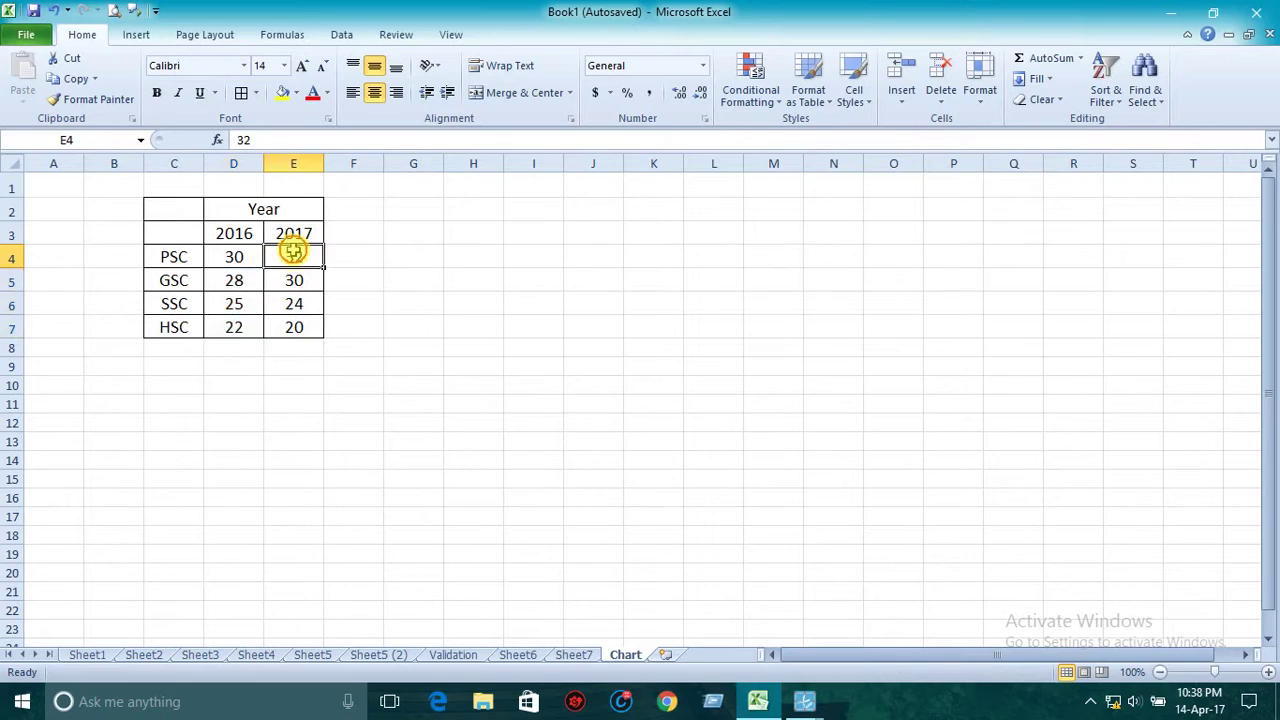
{"action": "left_click_drag", "start_coordinate": [293, 252], "coordinate": [287, 330]}
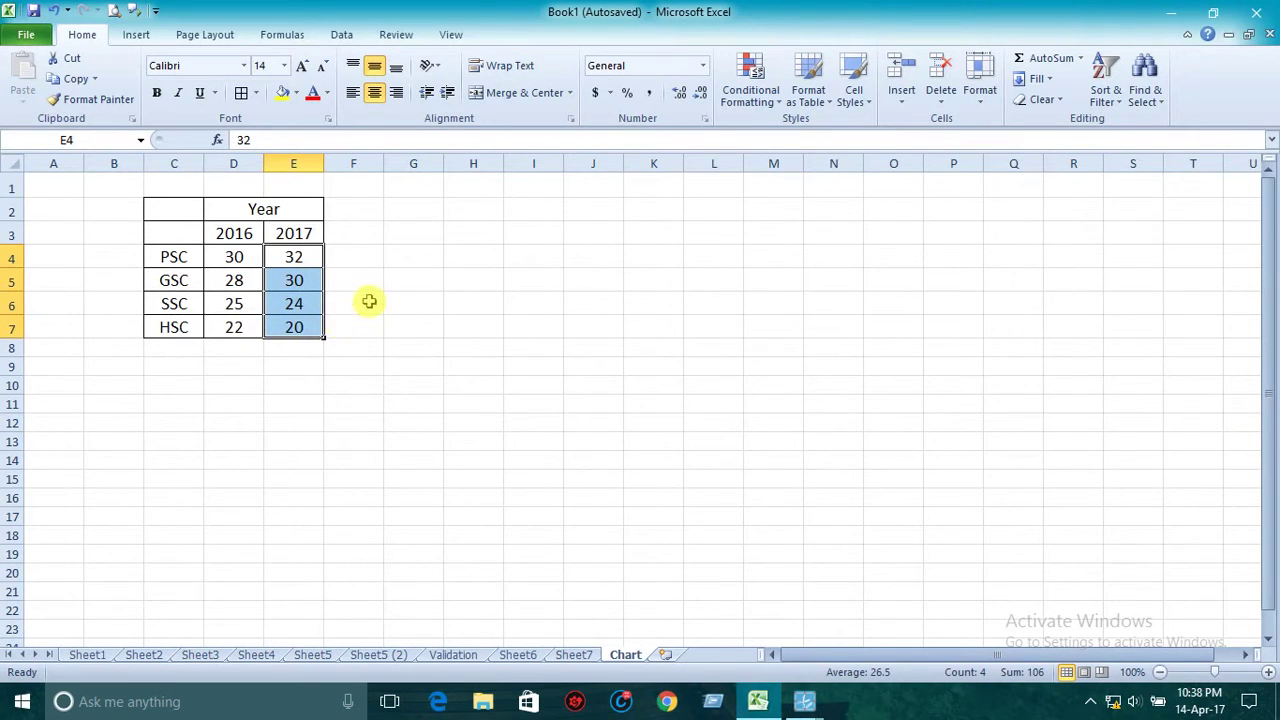
{"action": "left_click", "coordinate": [370, 300]}
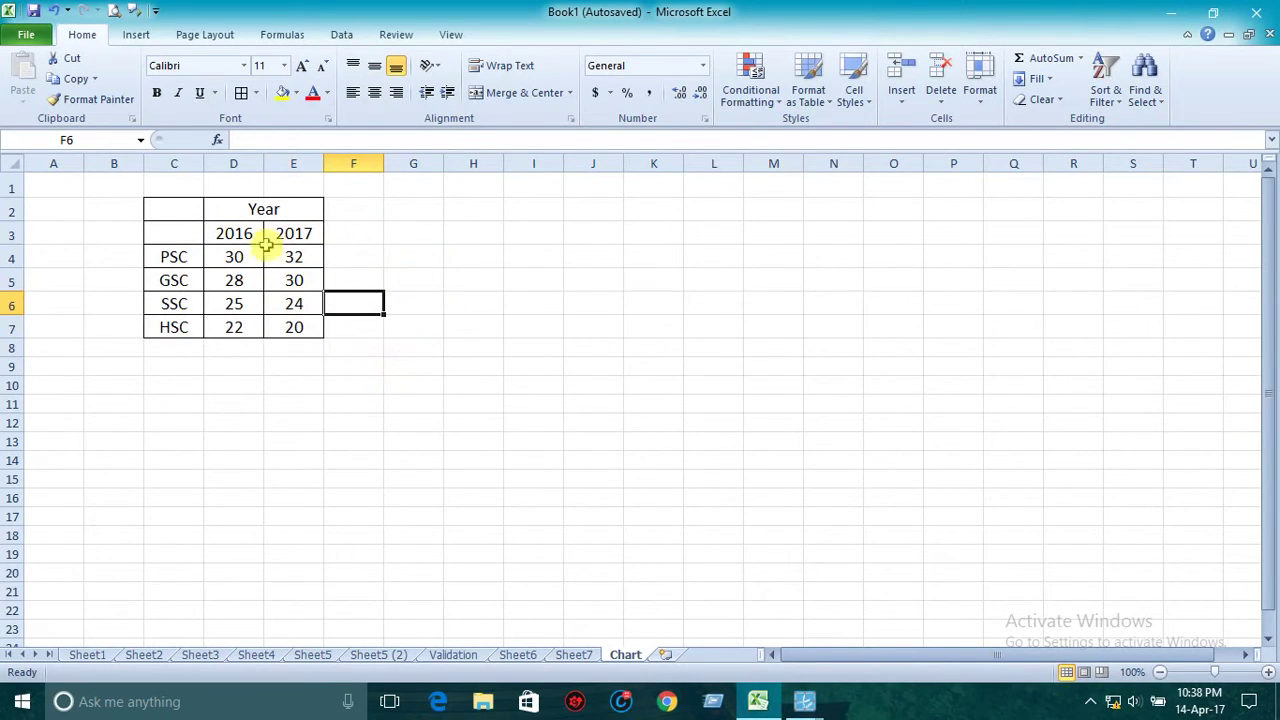
{"action": "left_click", "coordinate": [199, 207]}
{"action": "left_click_drag", "start_coordinate": [199, 207], "coordinate": [269, 323]}
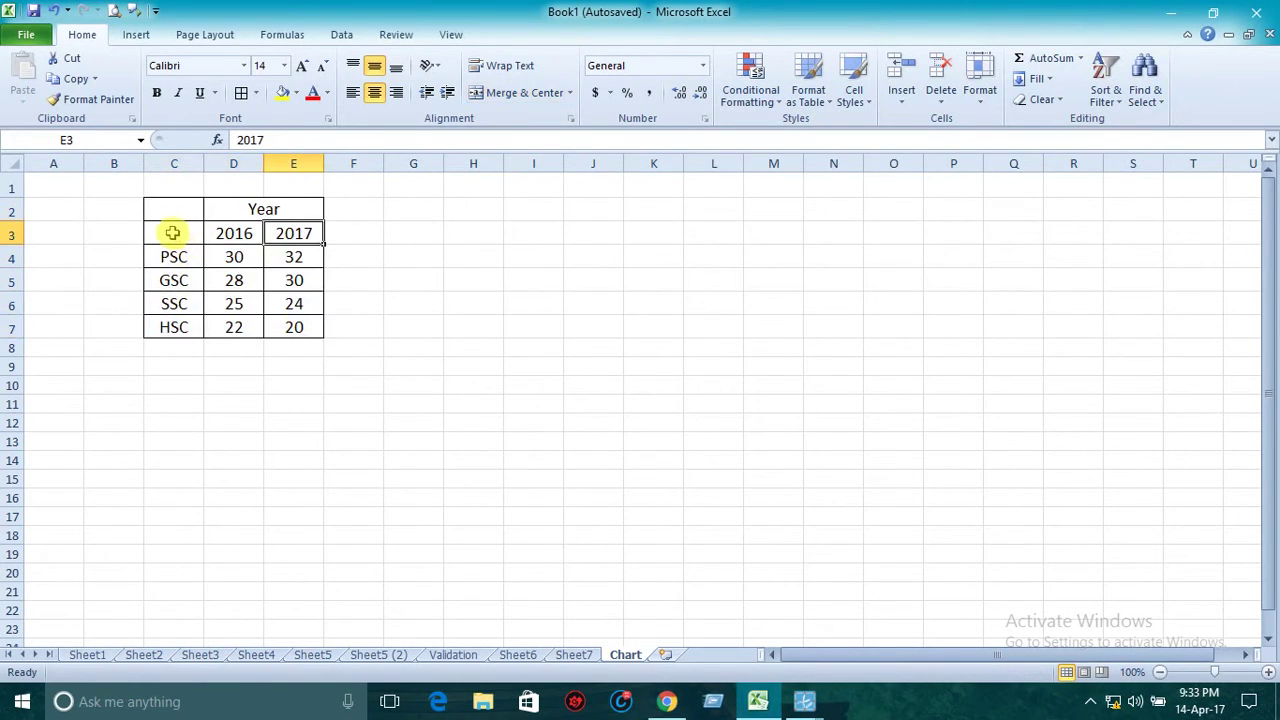
{"action": "left_click", "coordinate": [172, 233]}
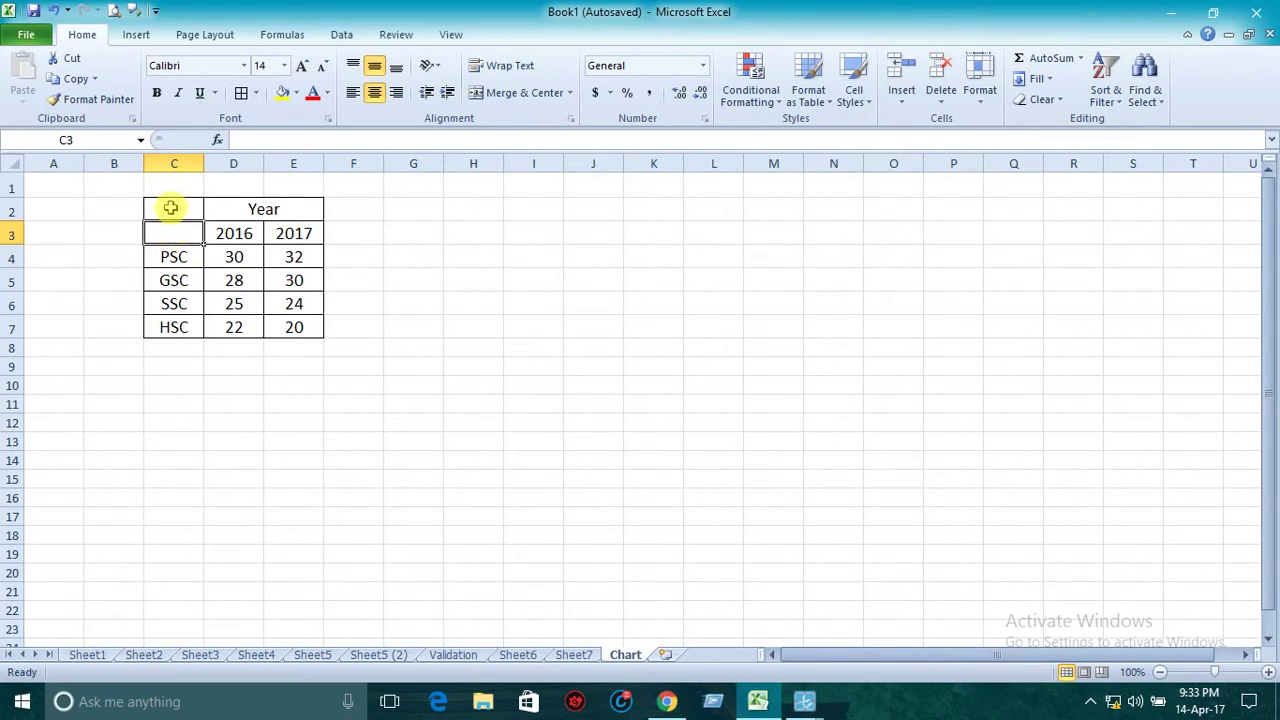
{"action": "left_click_drag", "start_coordinate": [170, 208], "coordinate": [258, 320]}
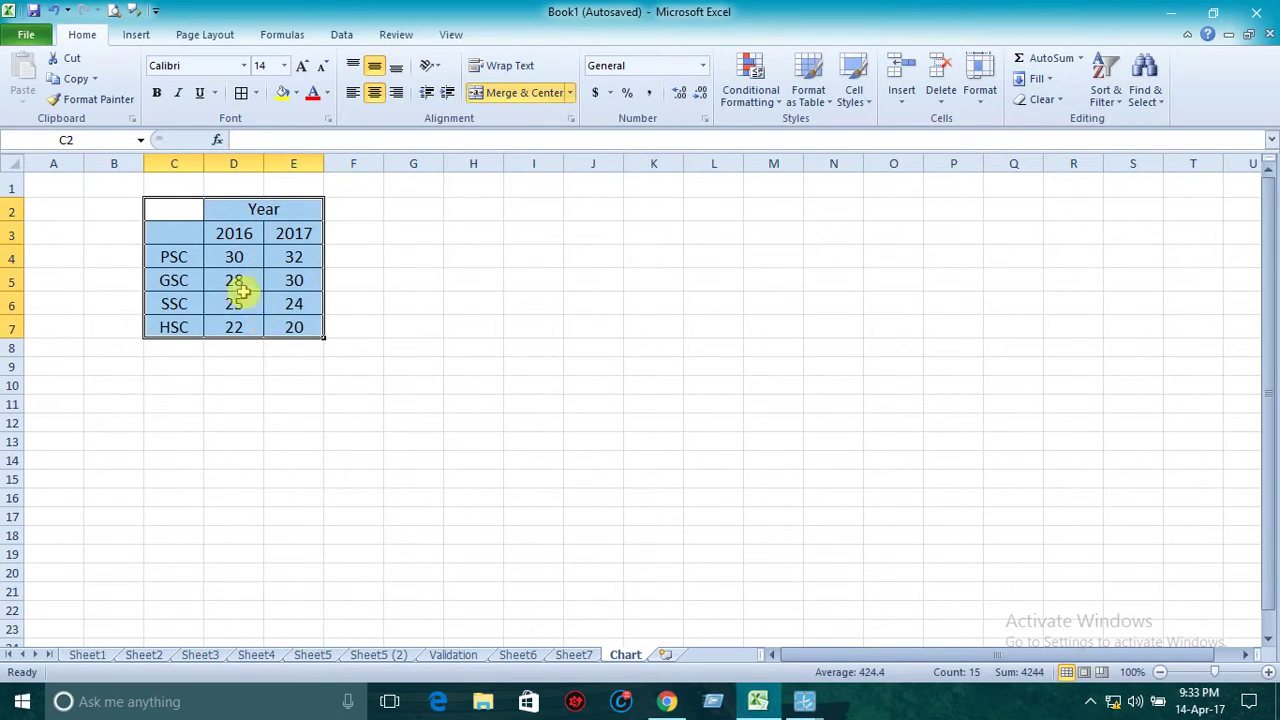
{"action": "left_click", "coordinate": [180, 240]}
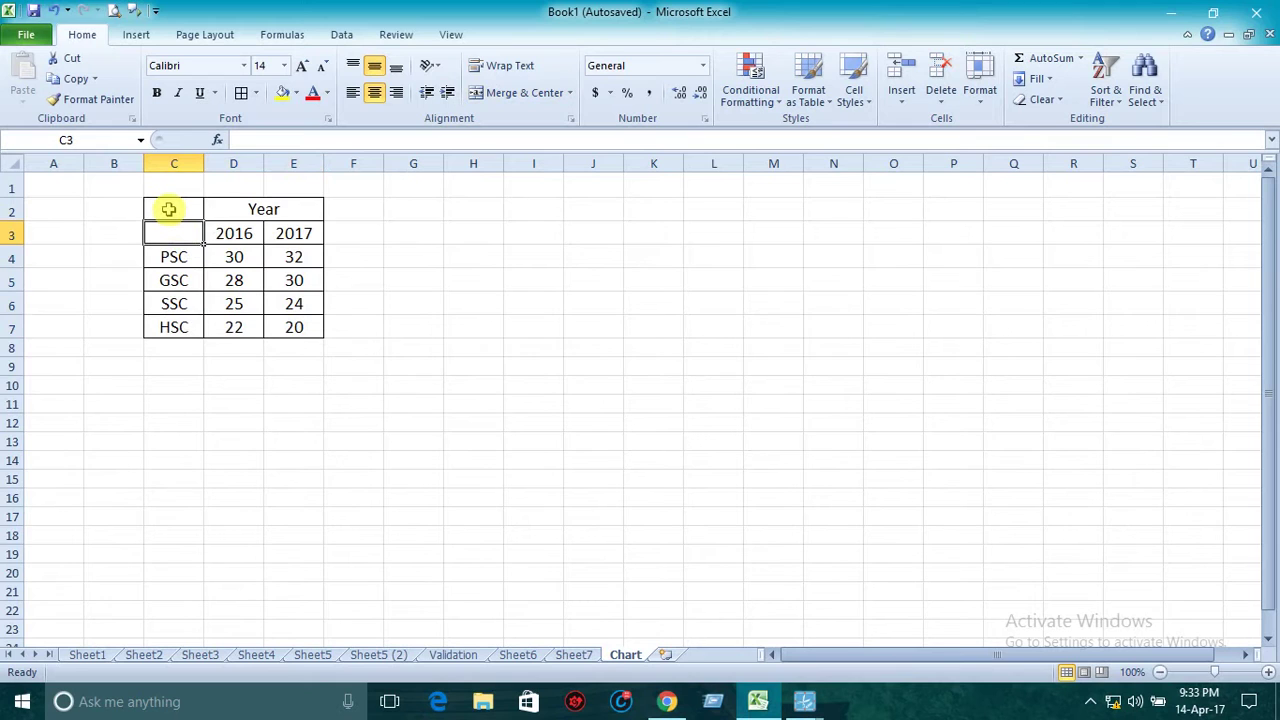
Step: Insert a 2-D clustered column chart from the whole table C2:E7 and move it up beside the table, starting around row 2
{"action": "left_click_drag", "start_coordinate": [169, 209], "coordinate": [263, 326]}
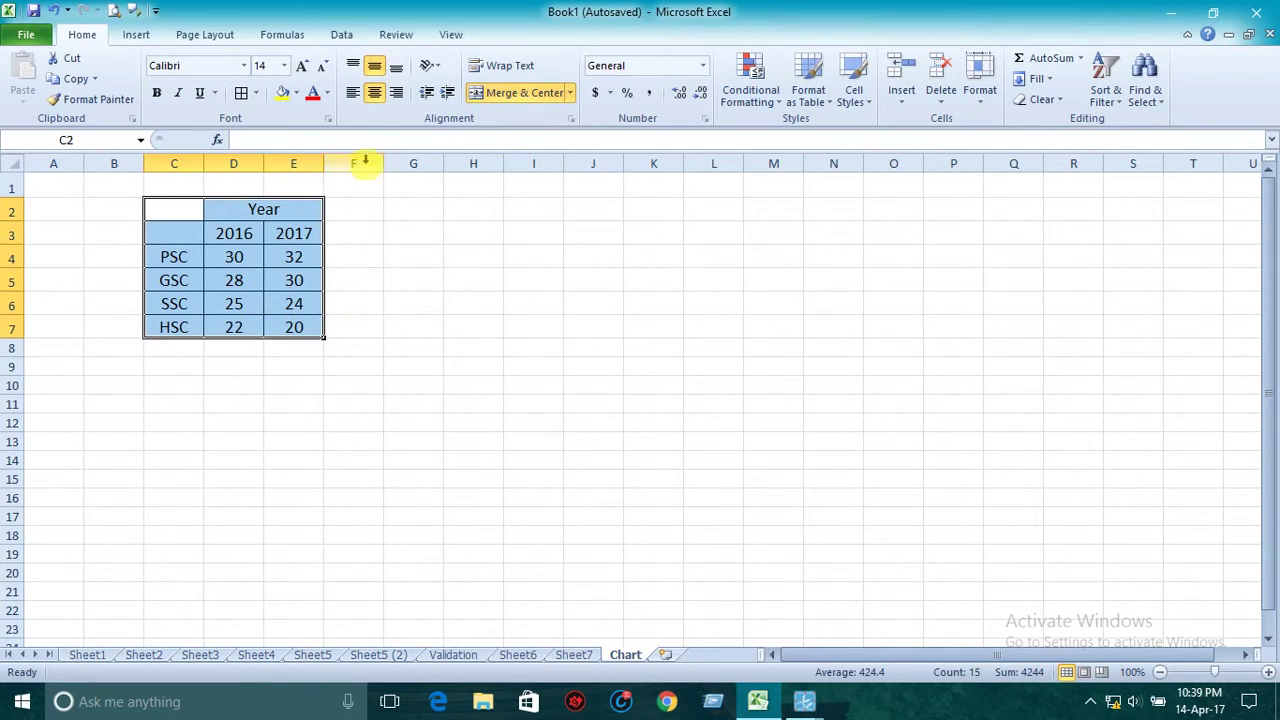
{"action": "left_click", "coordinate": [138, 36]}
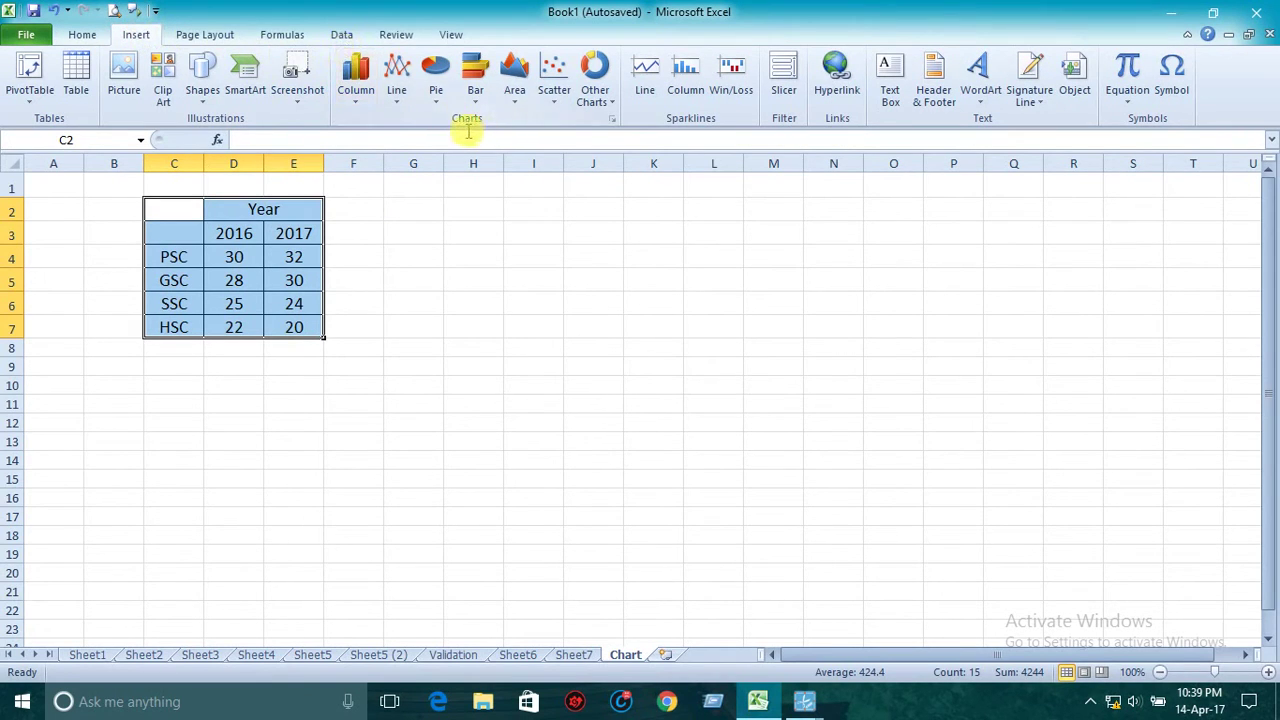
{"action": "left_click", "coordinate": [357, 105]}
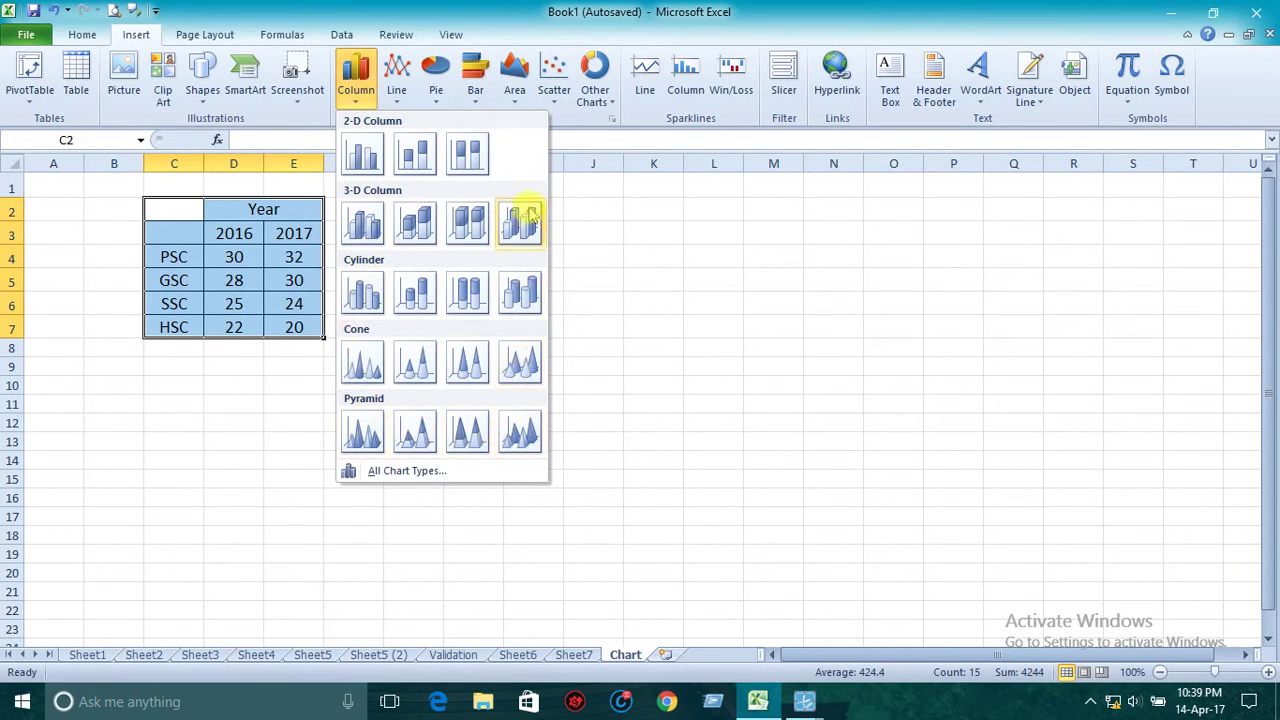
{"action": "left_click", "coordinate": [363, 157]}
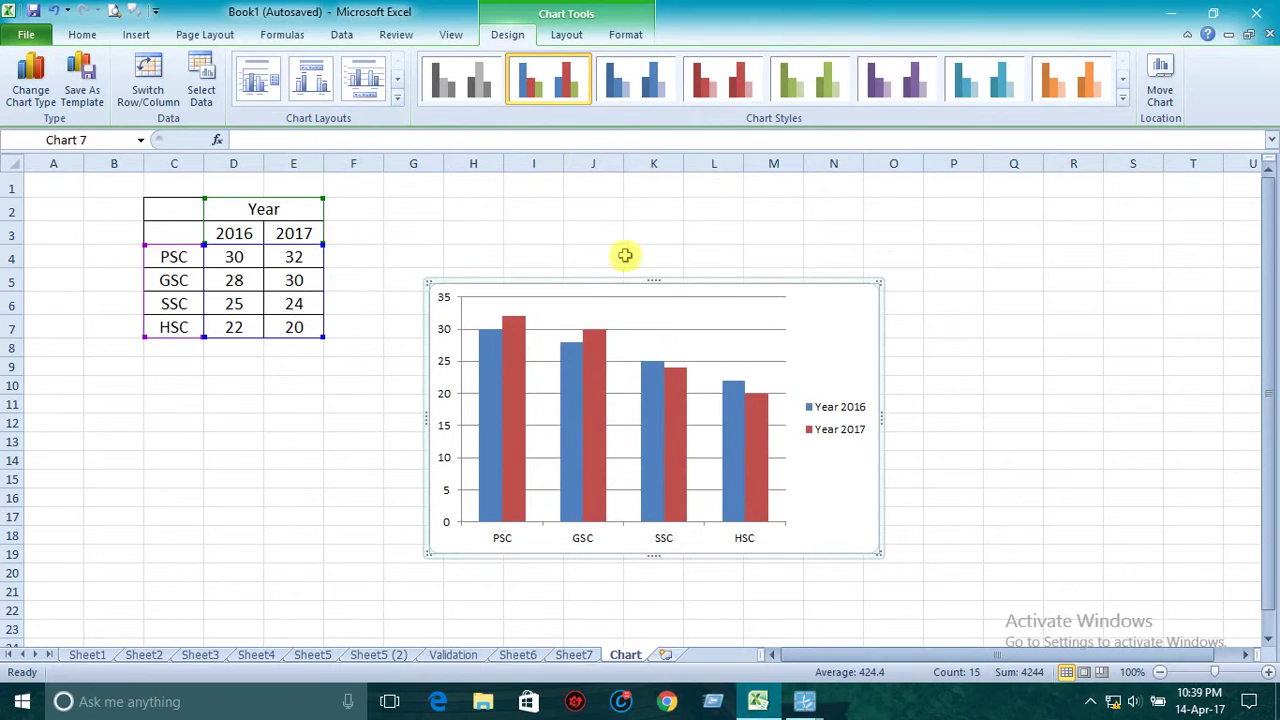
{"action": "left_click_drag", "start_coordinate": [624, 280], "coordinate": [637, 210]}
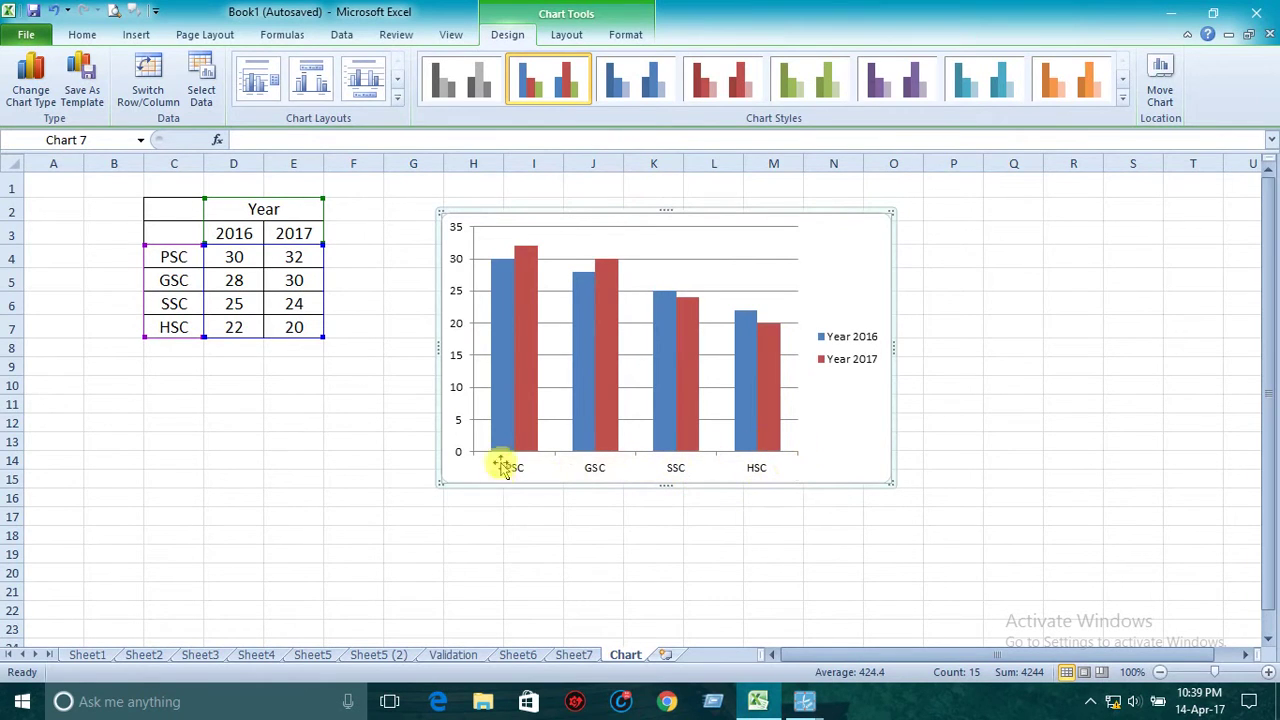
{"action": "mouse_move", "coordinate": [512, 427]}
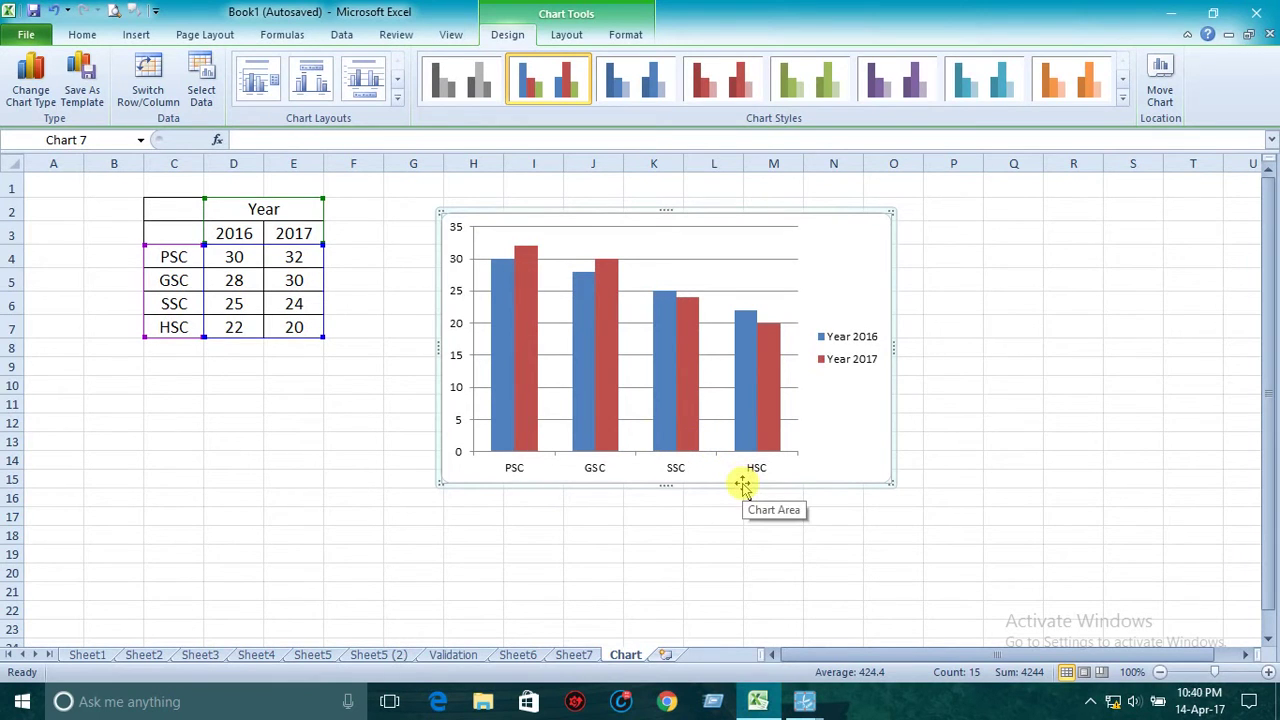
{"action": "left_click", "coordinate": [992, 440]}
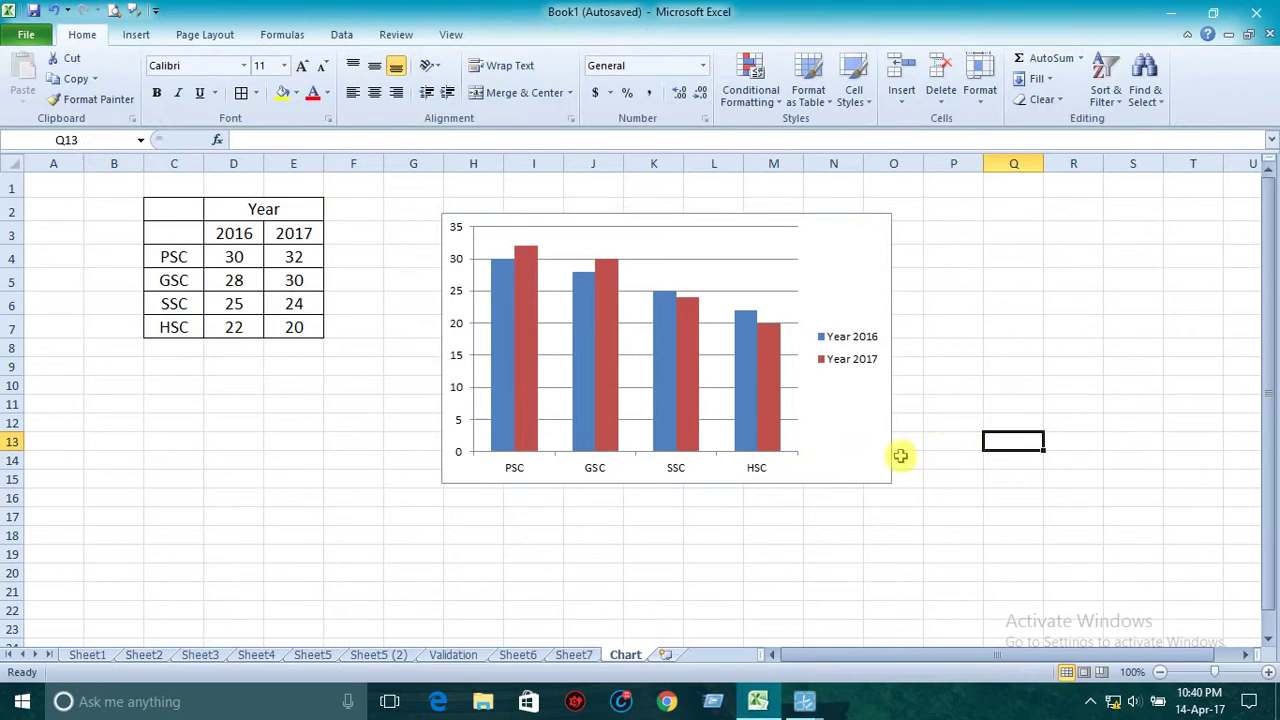
{"action": "left_click", "coordinate": [824, 481]}
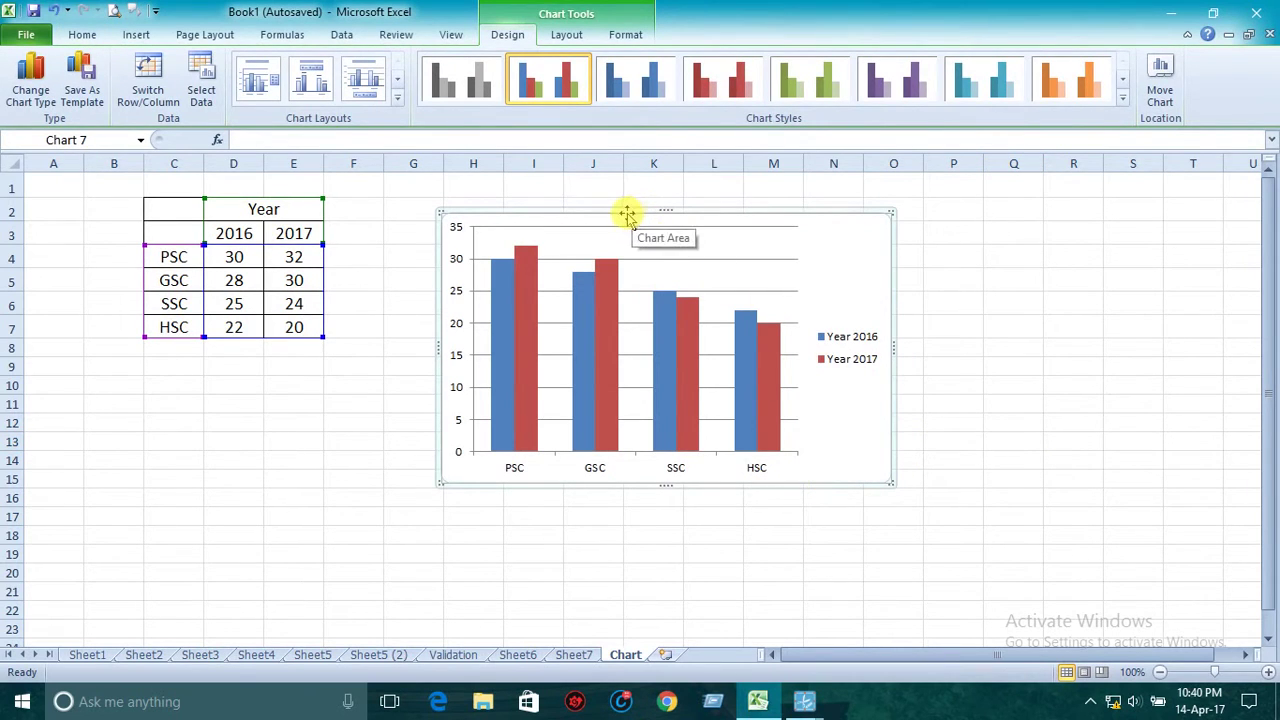
{"action": "left_click", "coordinate": [1016, 387]}
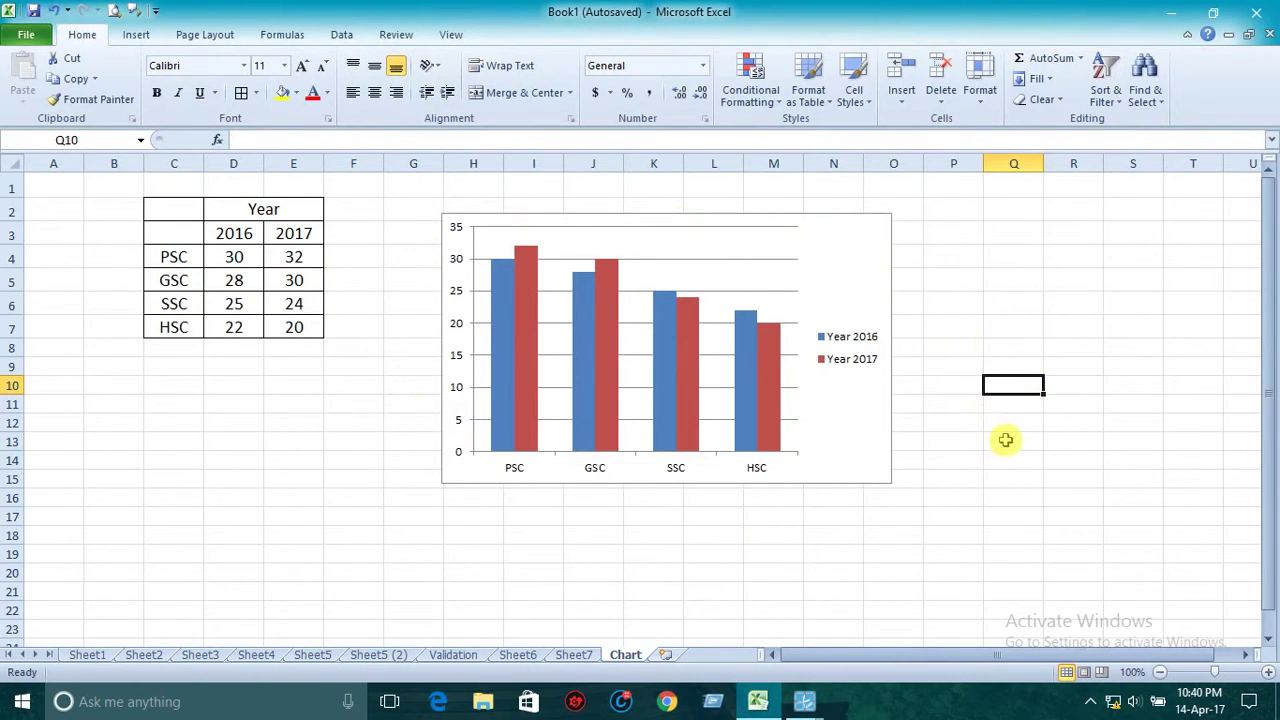
Step: Add a title to the column chart using the Above Chart placement
{"action": "left_click", "coordinate": [867, 449]}
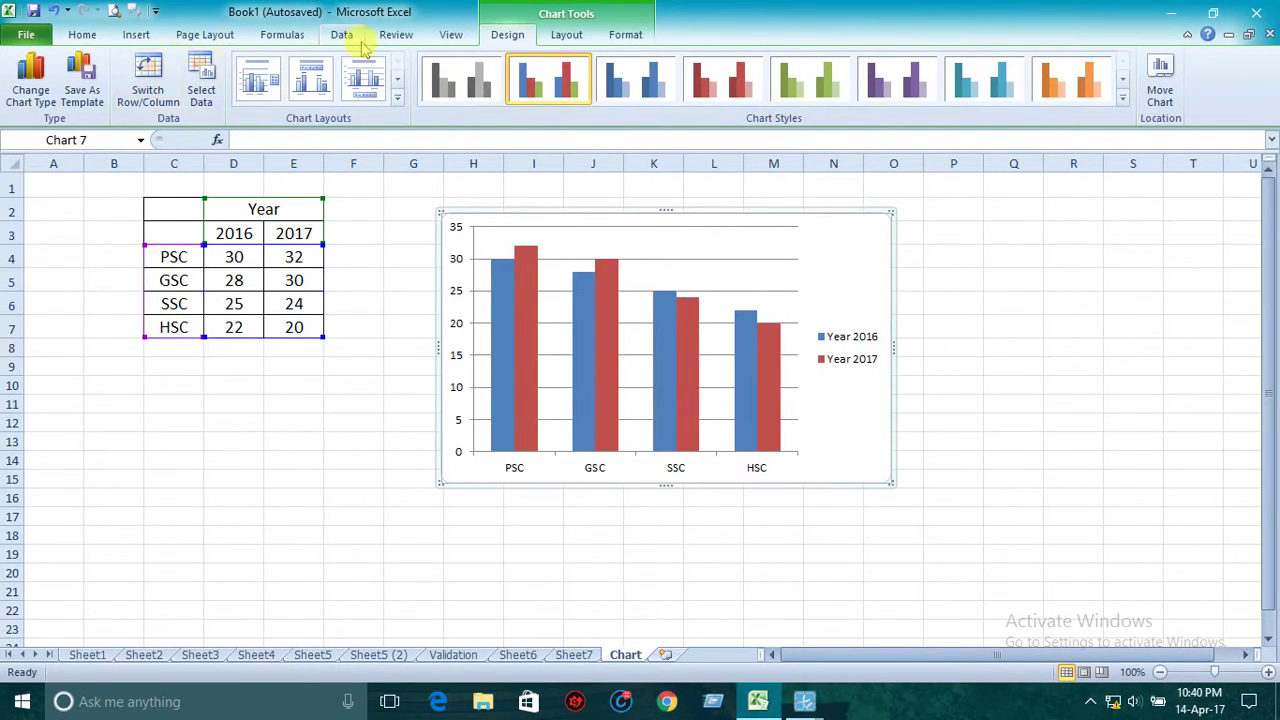
{"action": "left_click", "coordinate": [567, 35]}
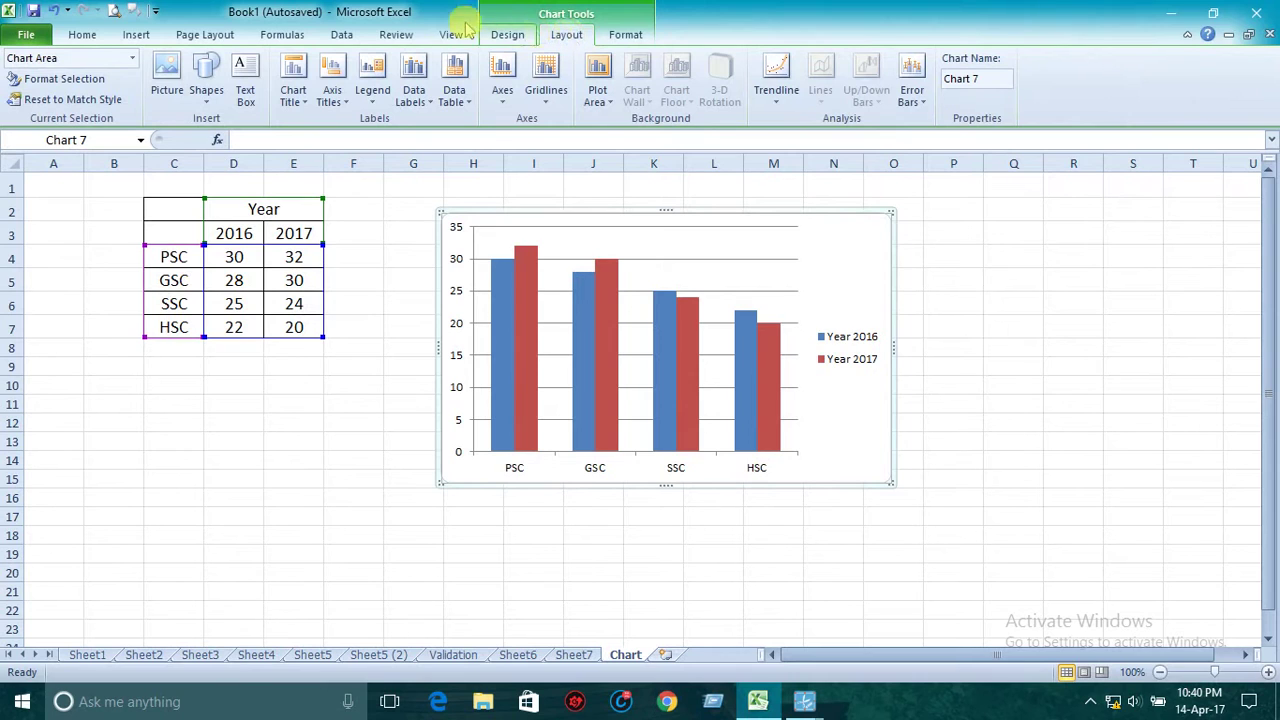
{"action": "left_click", "coordinate": [293, 95]}
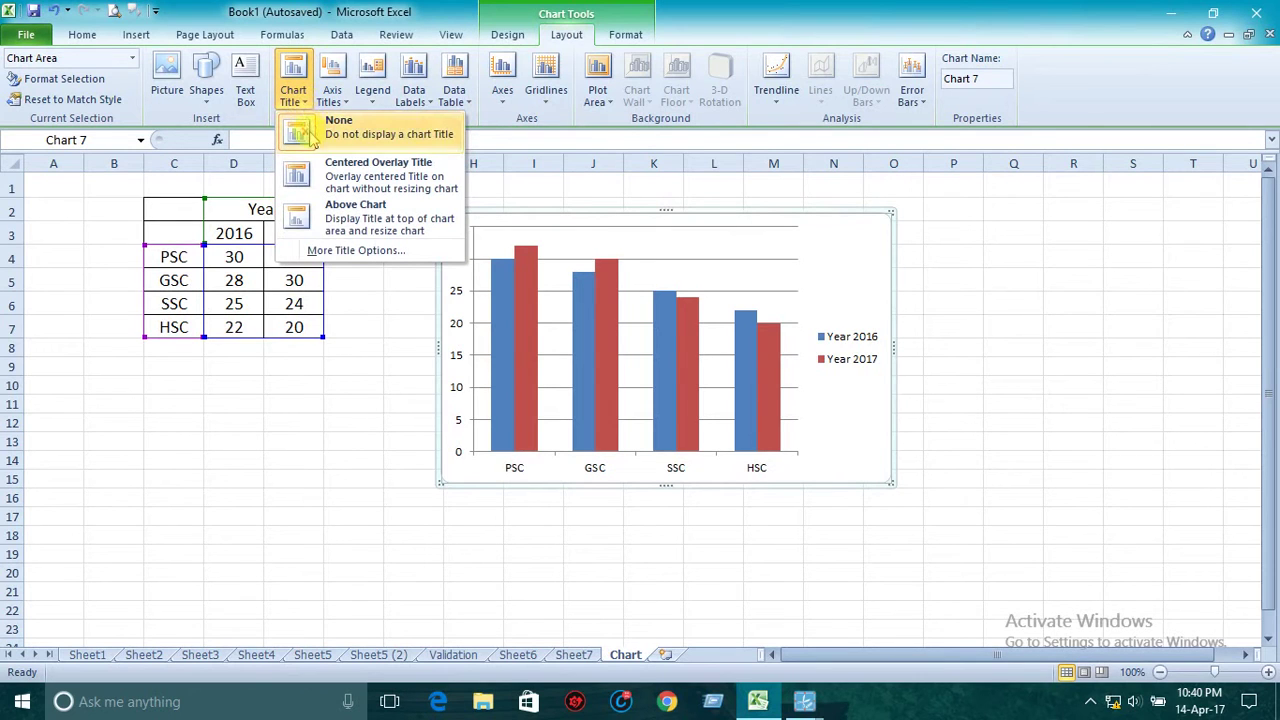
{"action": "left_click", "coordinate": [350, 218]}
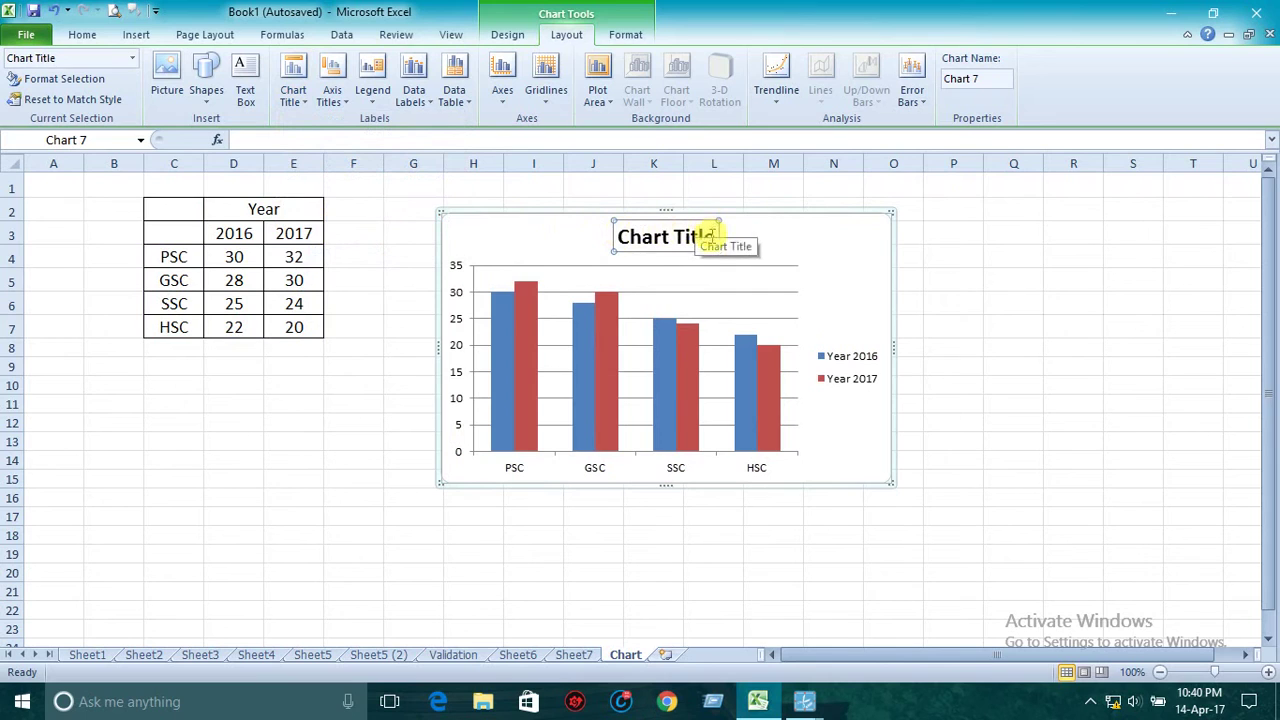
Step: Replace the placeholder text of the chart title with "Student" and leave the chart deselected
{"action": "left_click_drag", "start_coordinate": [711, 235], "coordinate": [640, 240]}
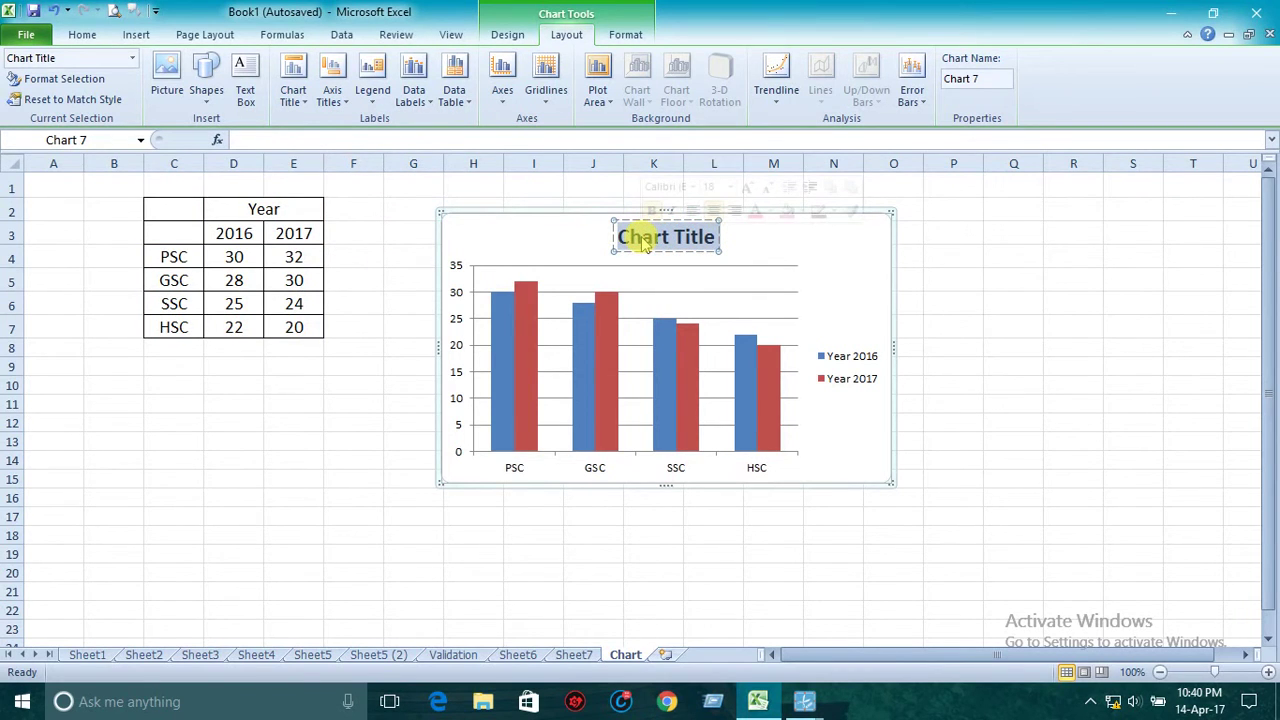
{"action": "type", "text": "Exa"}
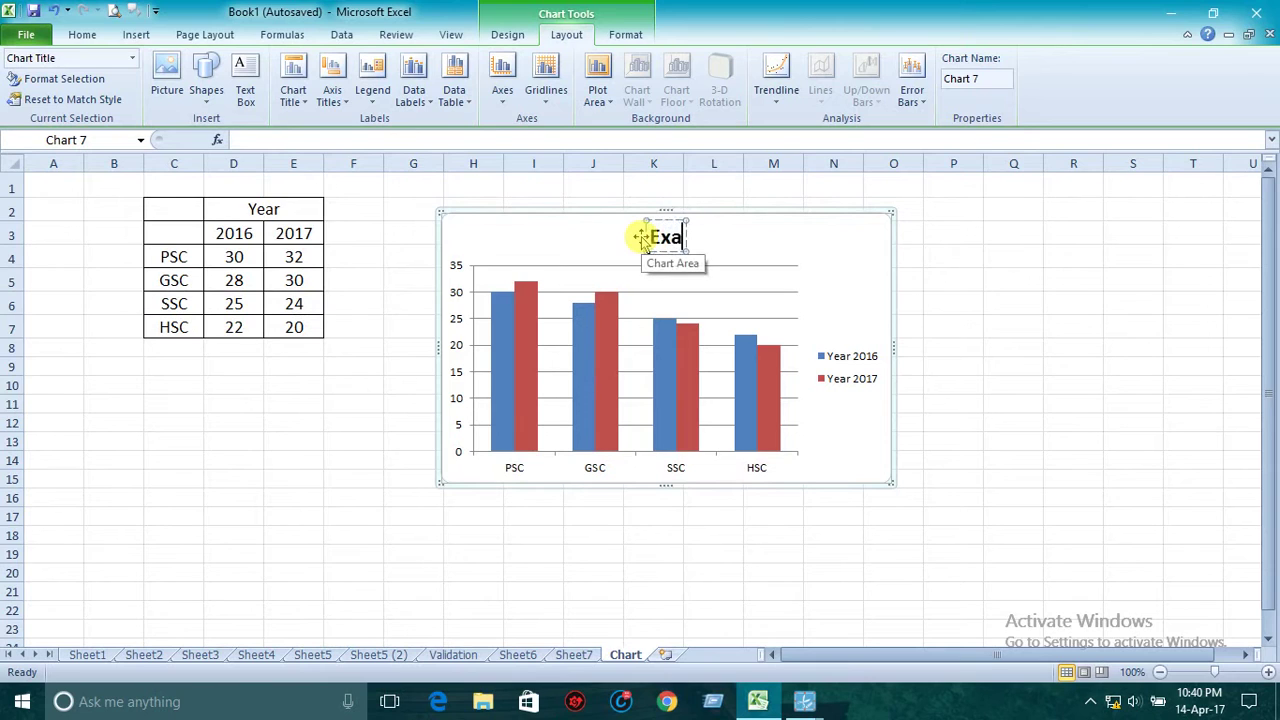
{"action": "key", "text": "BackSpace"}
{"action": "key", "text": "BackSpace"}
{"action": "key", "text": "BackSpace"}
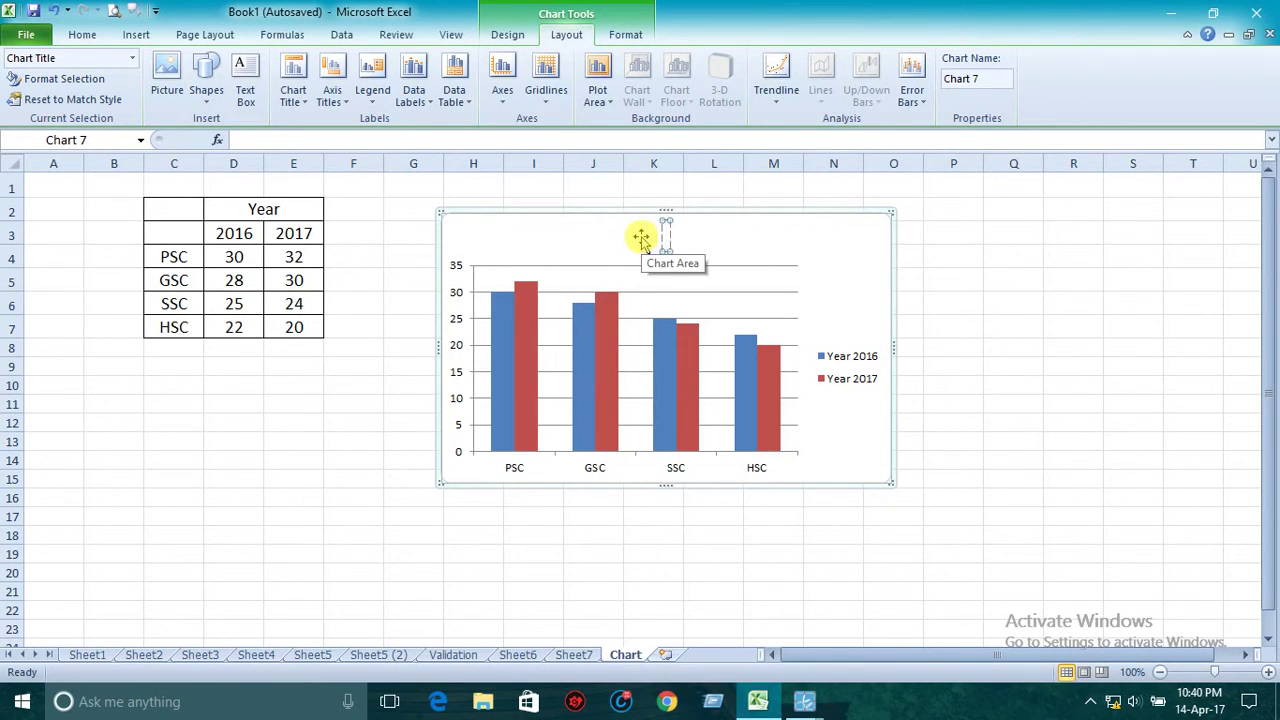
{"action": "type", "text": "student"}
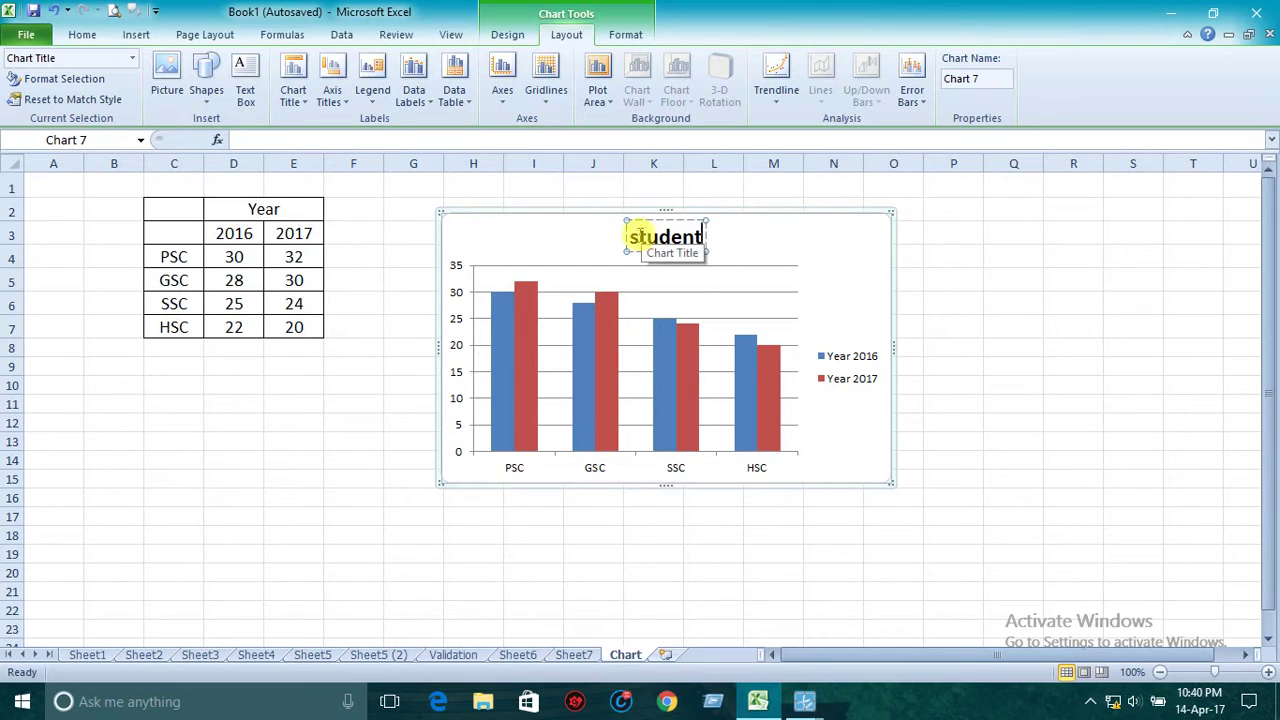
{"action": "left_click", "coordinate": [636, 236]}
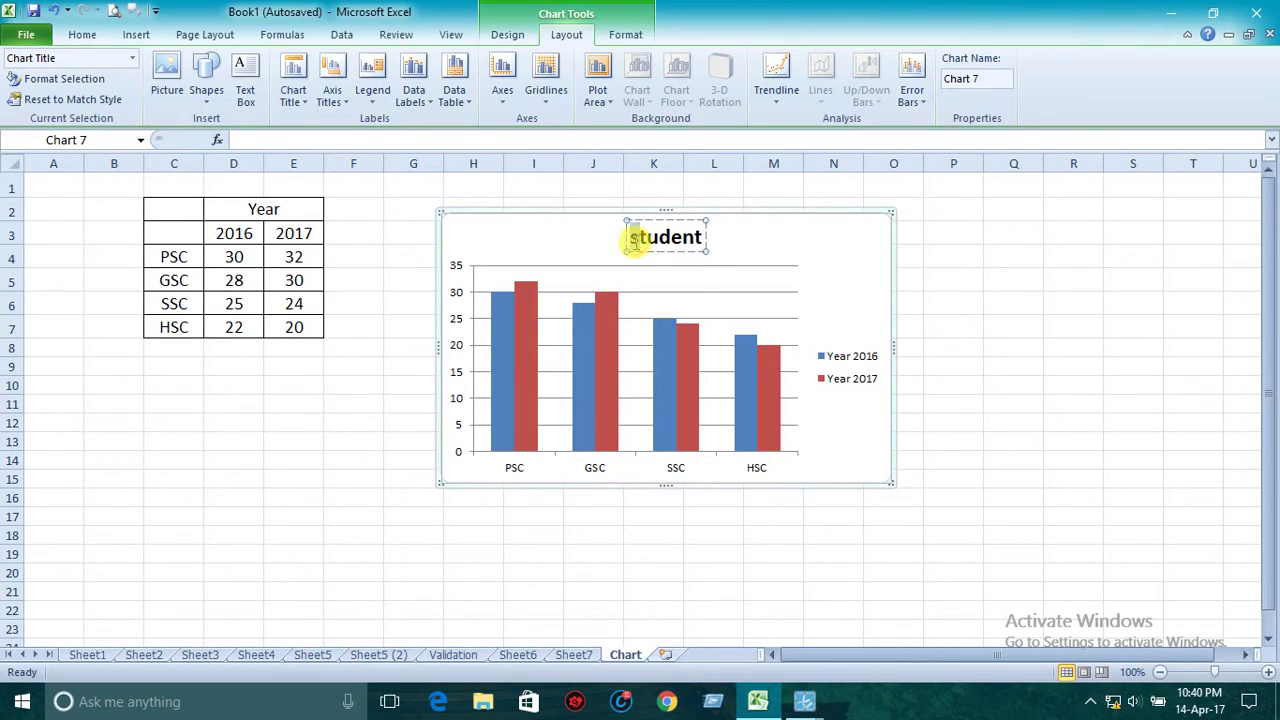
{"action": "key", "text": "BackSpace"}
{"action": "type", "text": "S"}
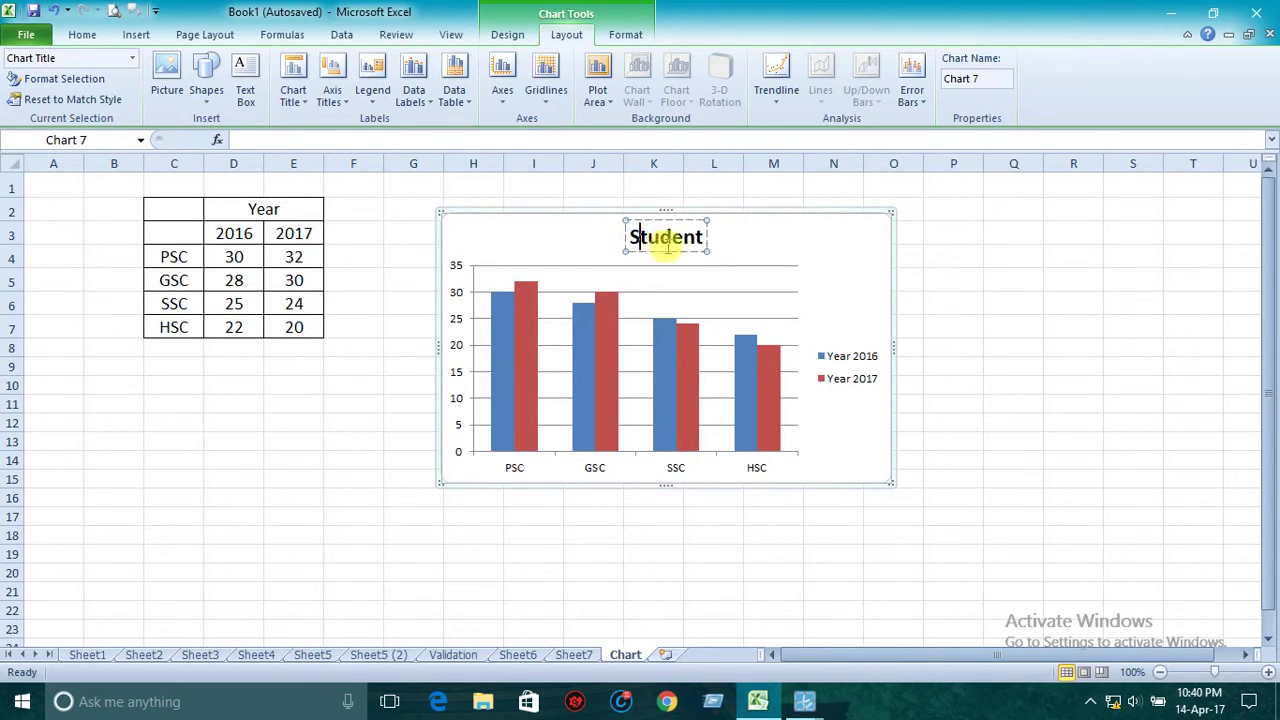
{"action": "left_click", "coordinate": [800, 243]}
{"action": "left_click", "coordinate": [693, 237]}
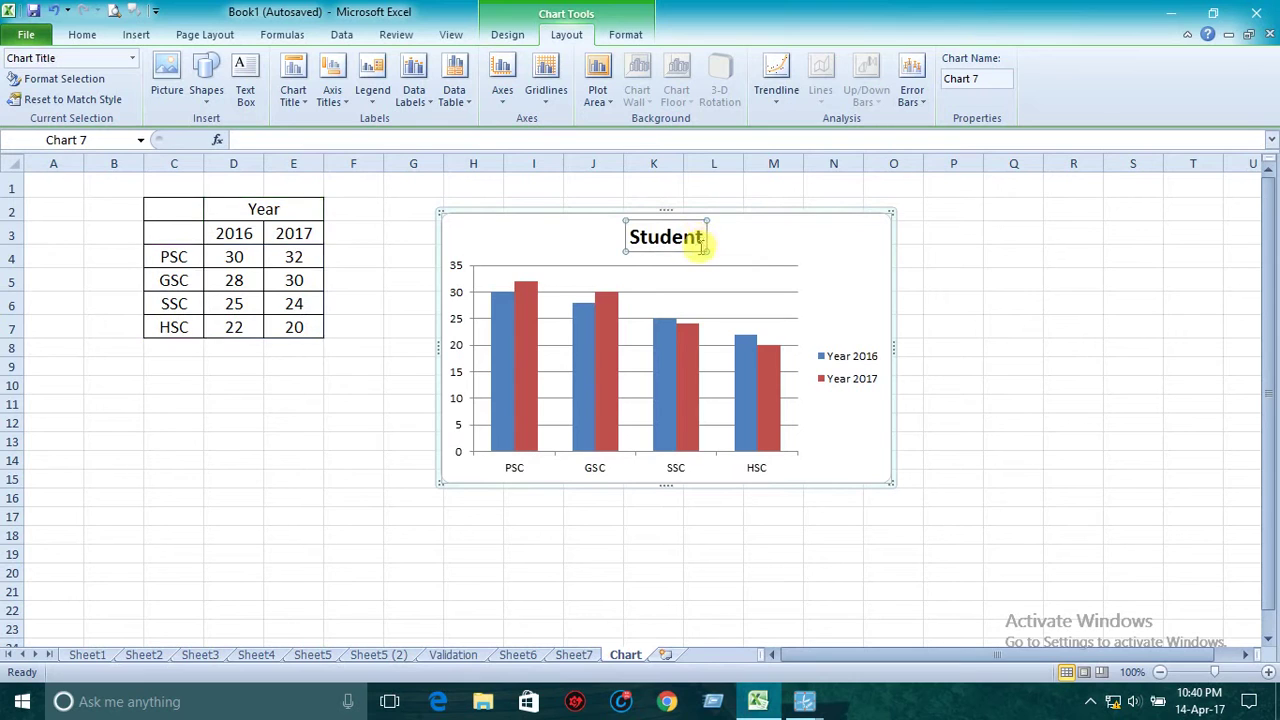
{"action": "left_click", "coordinate": [951, 279]}
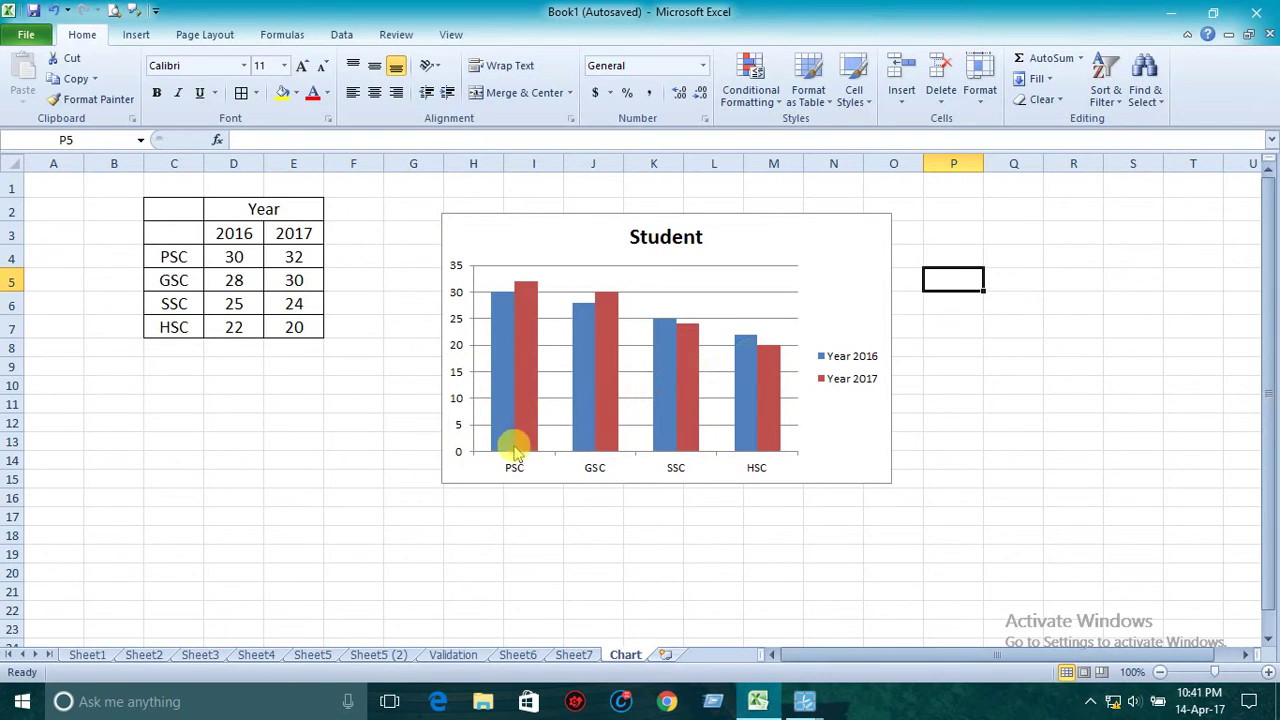
Step: Add a primary horizontal axis title below the axis of the column chart, reading "Exam Name"
{"action": "left_click", "coordinate": [855, 282]}
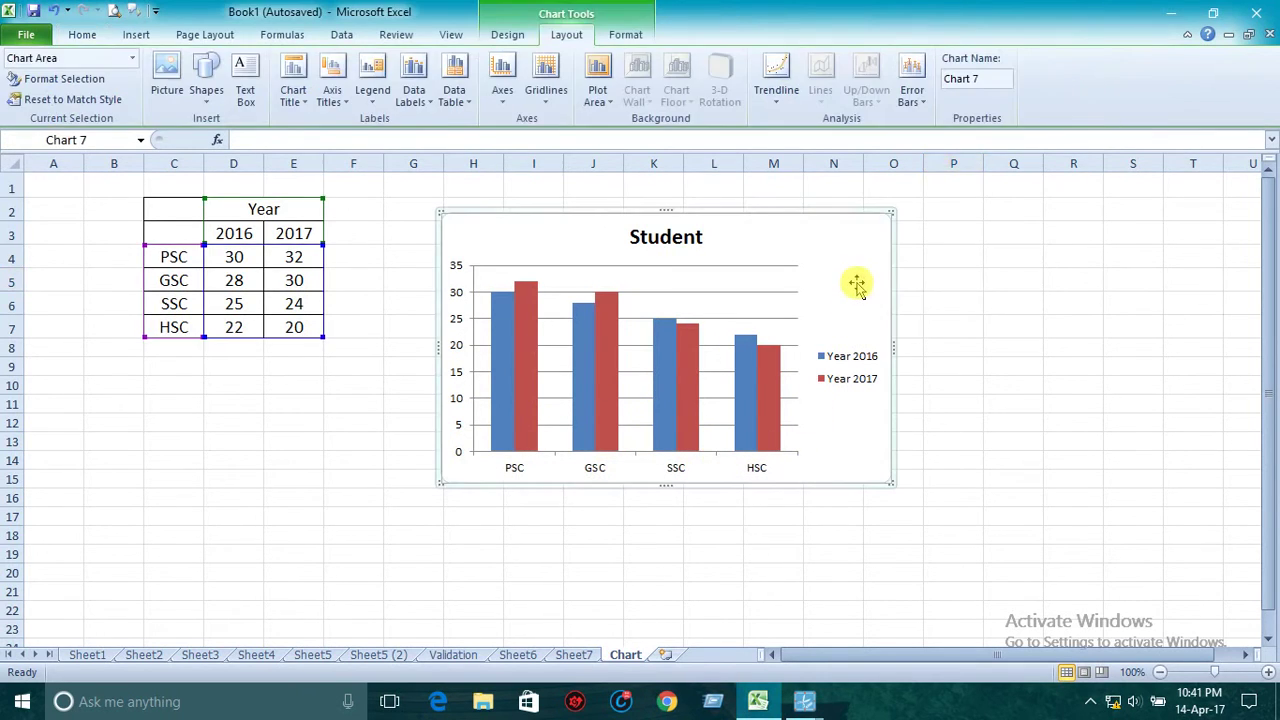
{"action": "left_click", "coordinate": [344, 104]}
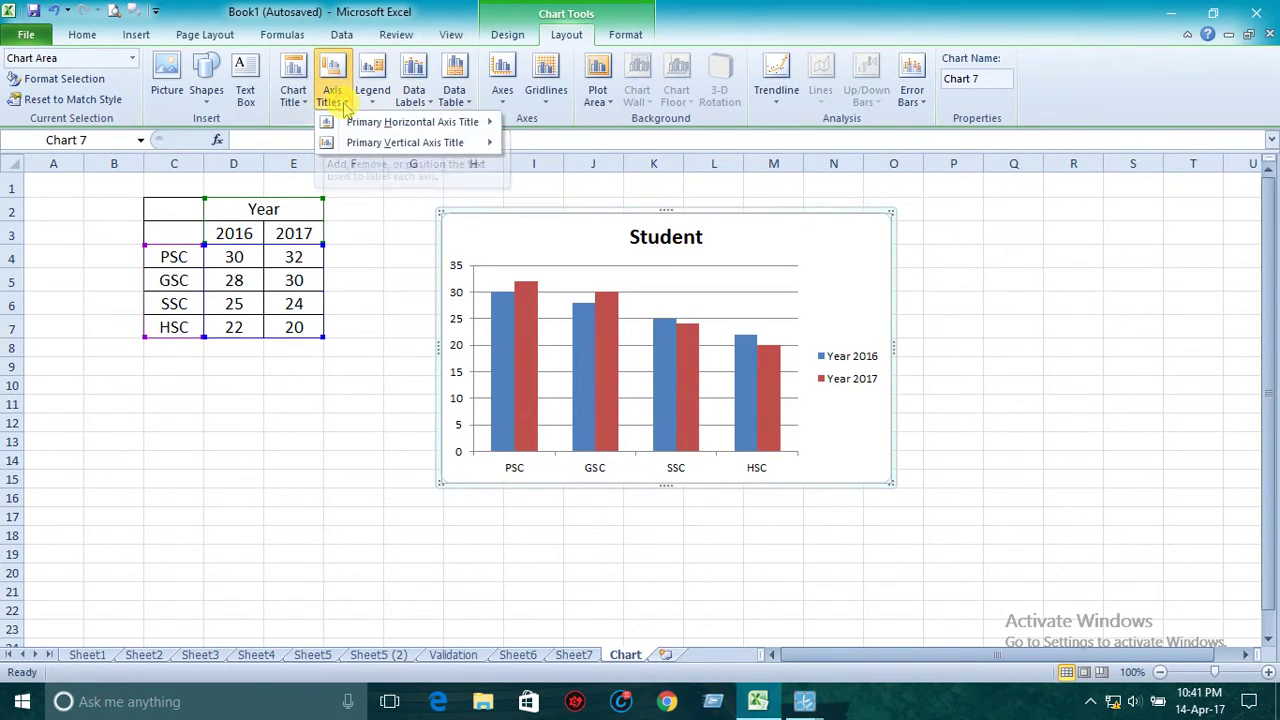
{"action": "mouse_move", "coordinate": [352, 126]}
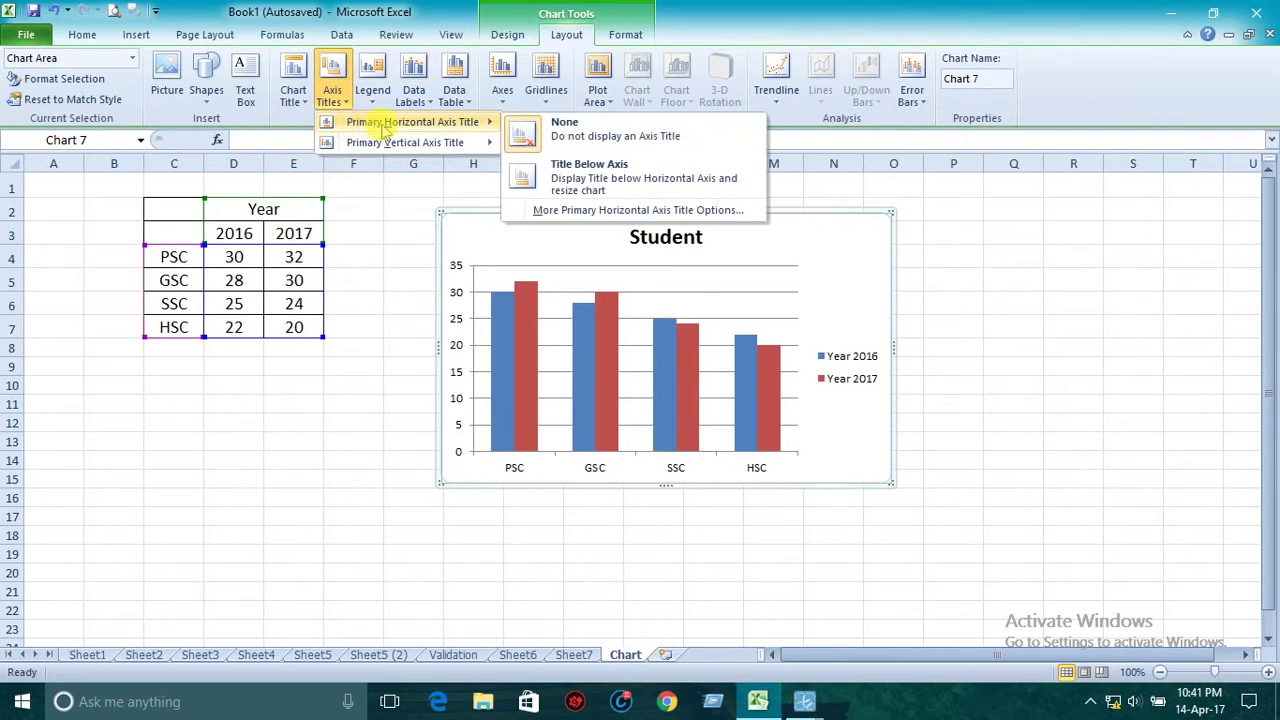
{"action": "left_click", "coordinate": [582, 172]}
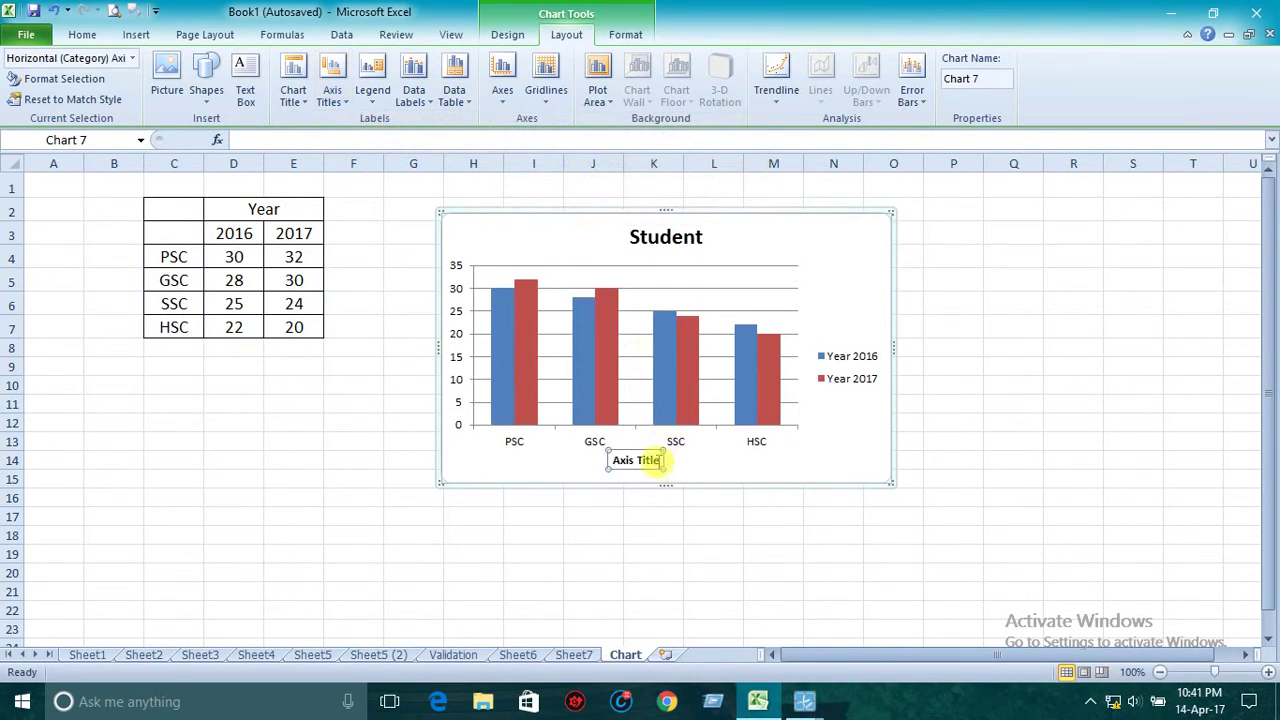
{"action": "left_click_drag", "start_coordinate": [655, 460], "coordinate": [608, 432]}
{"action": "key", "text": "Delete"}
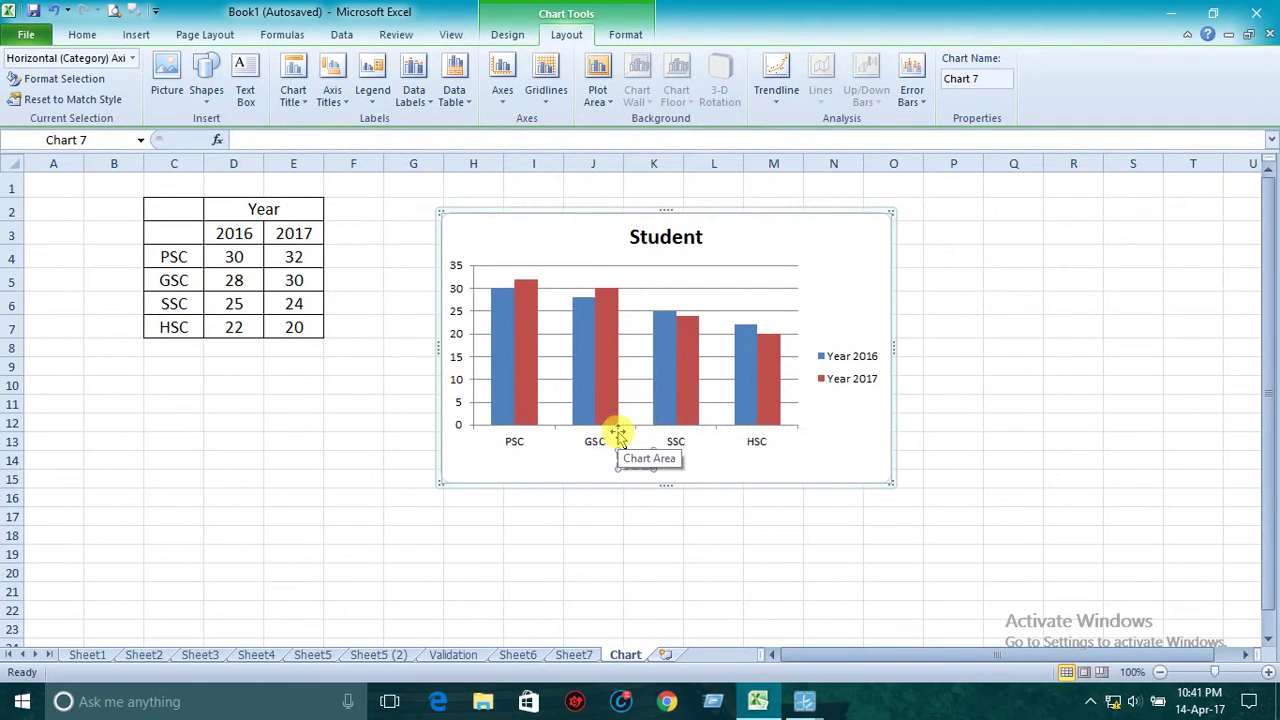
{"action": "type", "text": "Exam Name"}
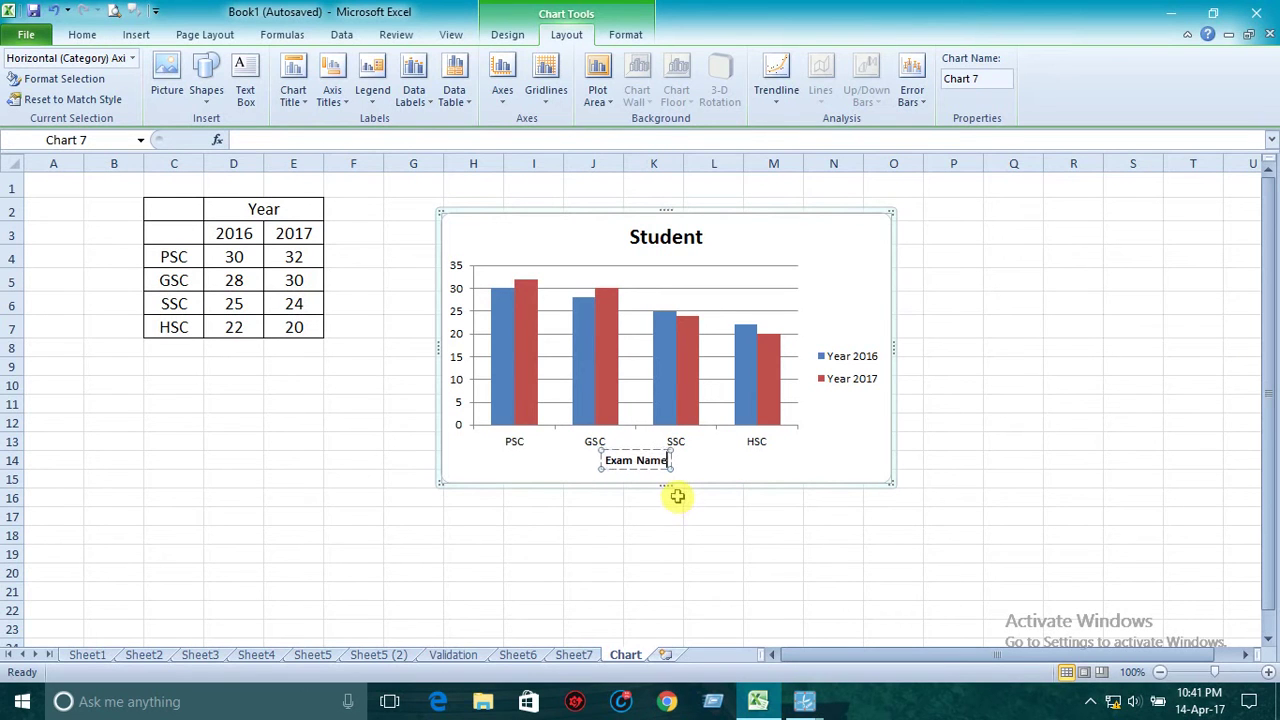
Step: Move the "Exam Name" axis title slightly to the right beneath the horizontal axis and leave the chart deselected
{"action": "left_click", "coordinate": [690, 512]}
{"action": "left_click", "coordinate": [665, 462]}
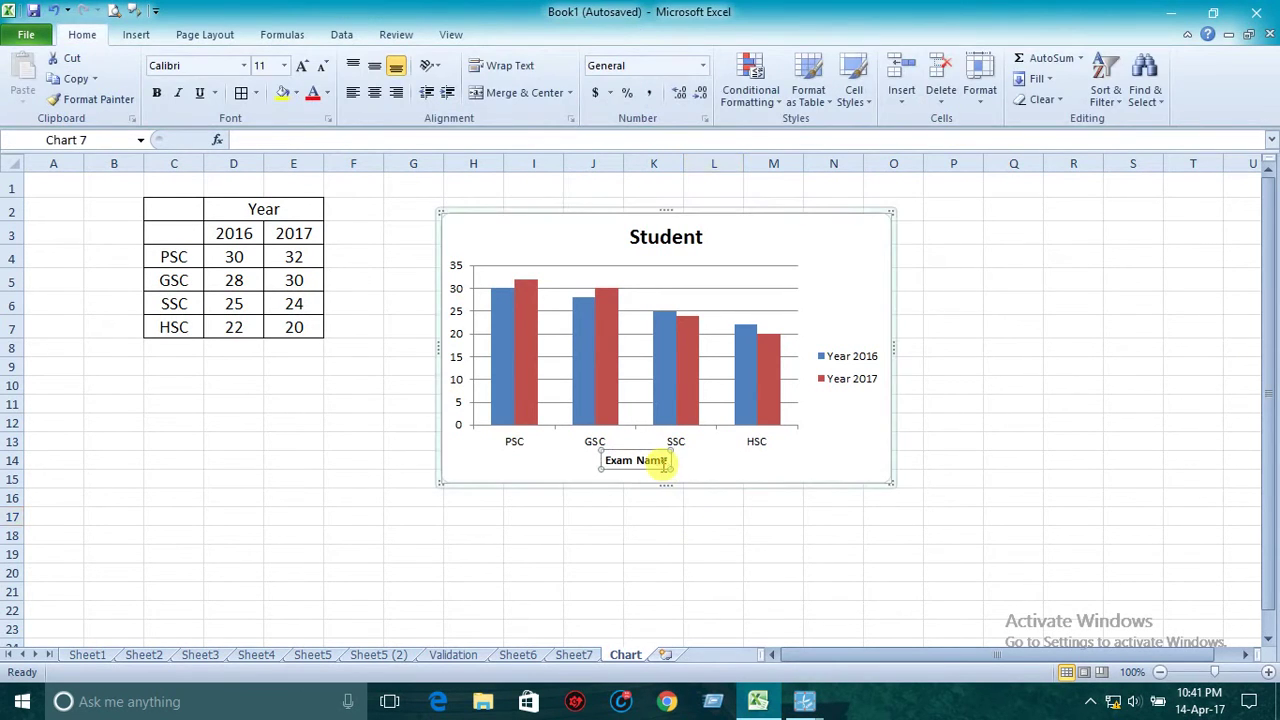
{"action": "left_click_drag", "start_coordinate": [657, 465], "coordinate": [685, 467]}
{"action": "left_click", "coordinate": [690, 515]}
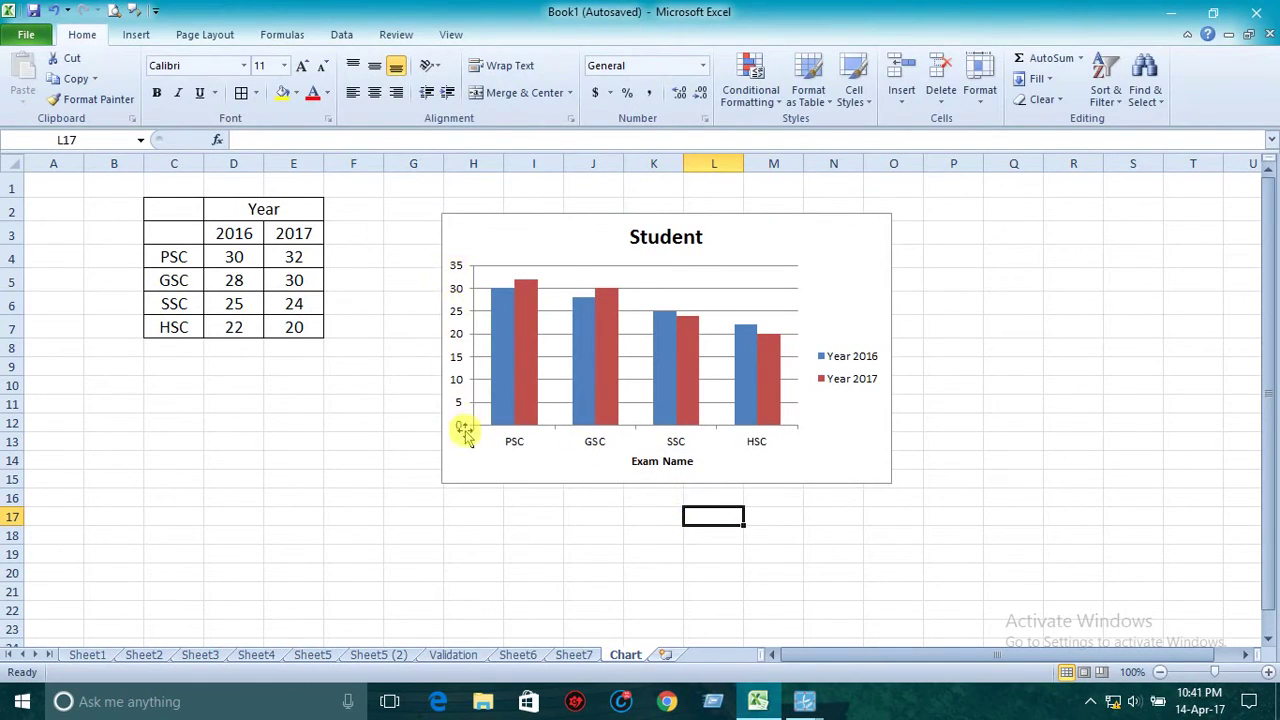
Step: Add a primary vertical axis title to the column chart using the Horizontal Title option
{"action": "left_click", "coordinate": [491, 234]}
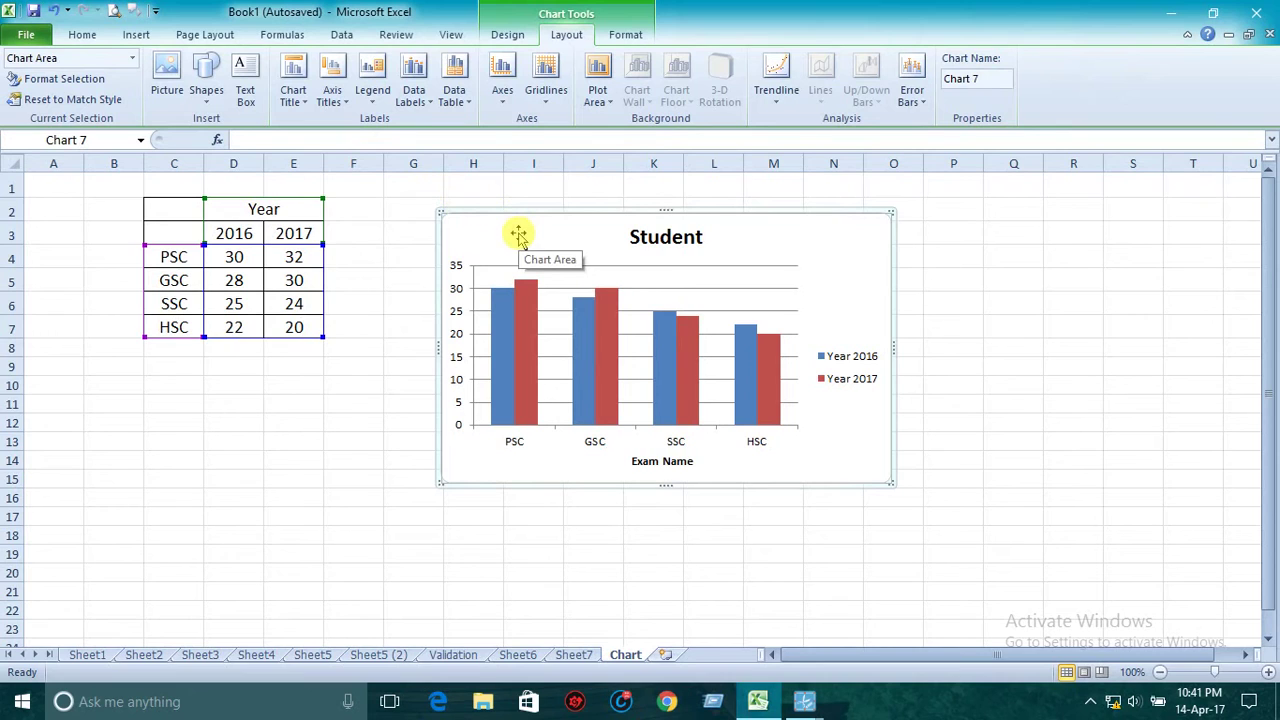
{"action": "left_click", "coordinate": [345, 104]}
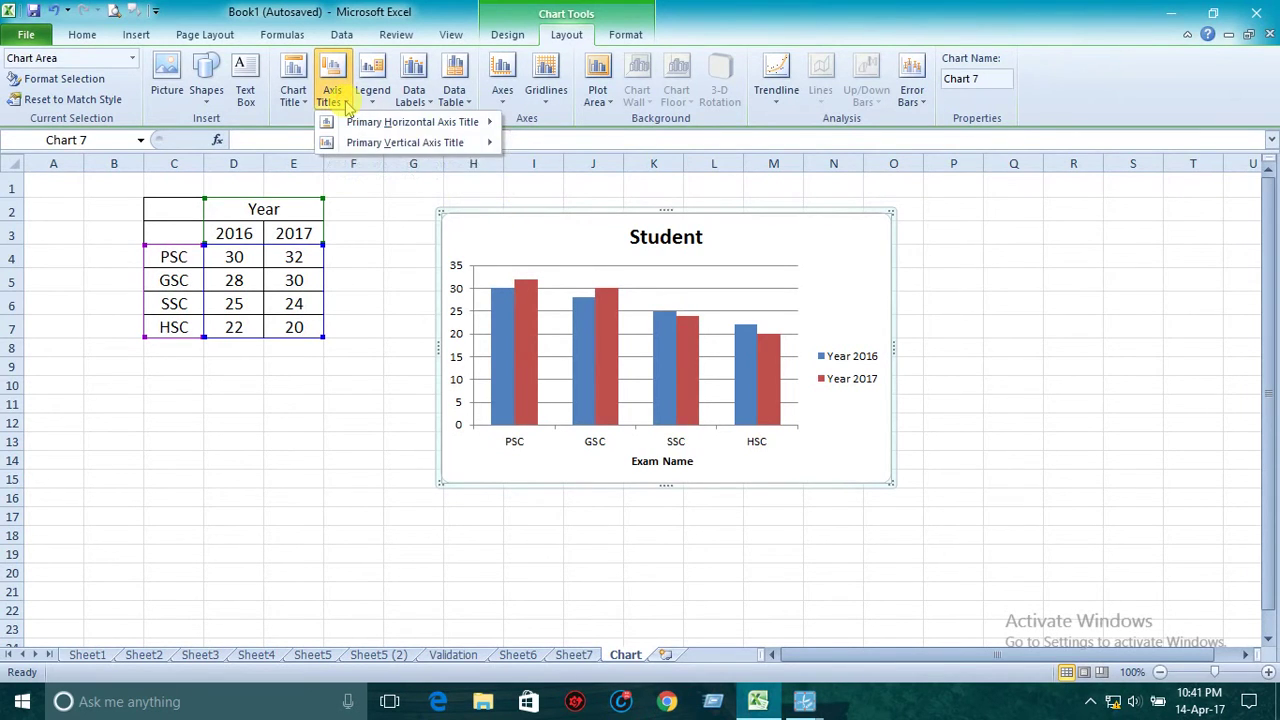
{"action": "mouse_move", "coordinate": [360, 146]}
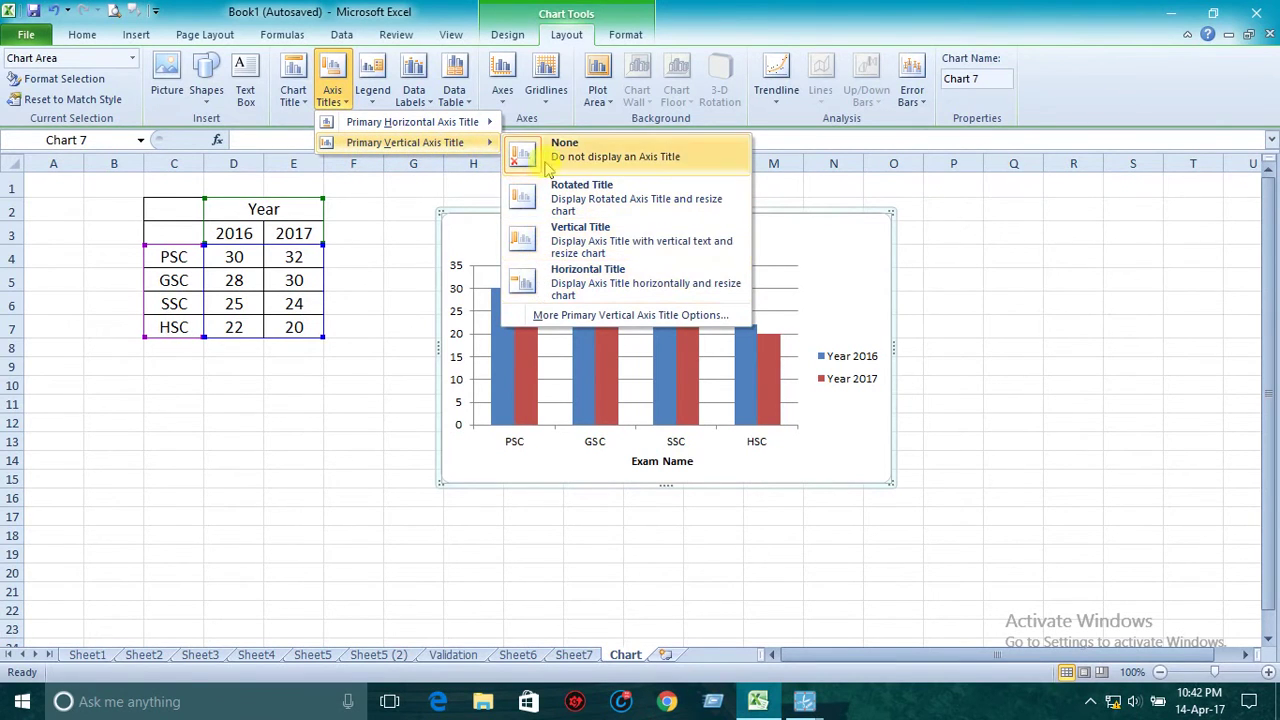
{"action": "left_click", "coordinate": [558, 279]}
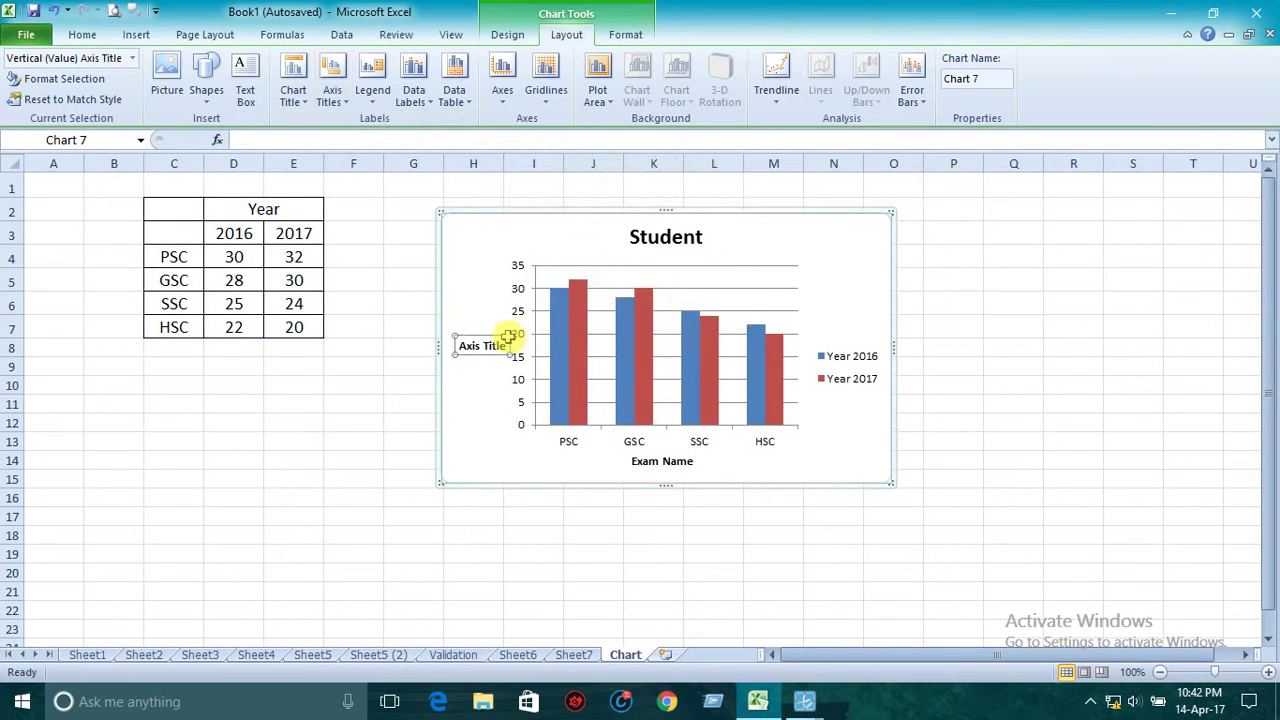
Step: Replace the vertical axis title's placeholder text with "Number of Student" on two lines, breaking after "Number", and deselect the chart
{"action": "left_click_drag", "start_coordinate": [507, 346], "coordinate": [470, 347]}
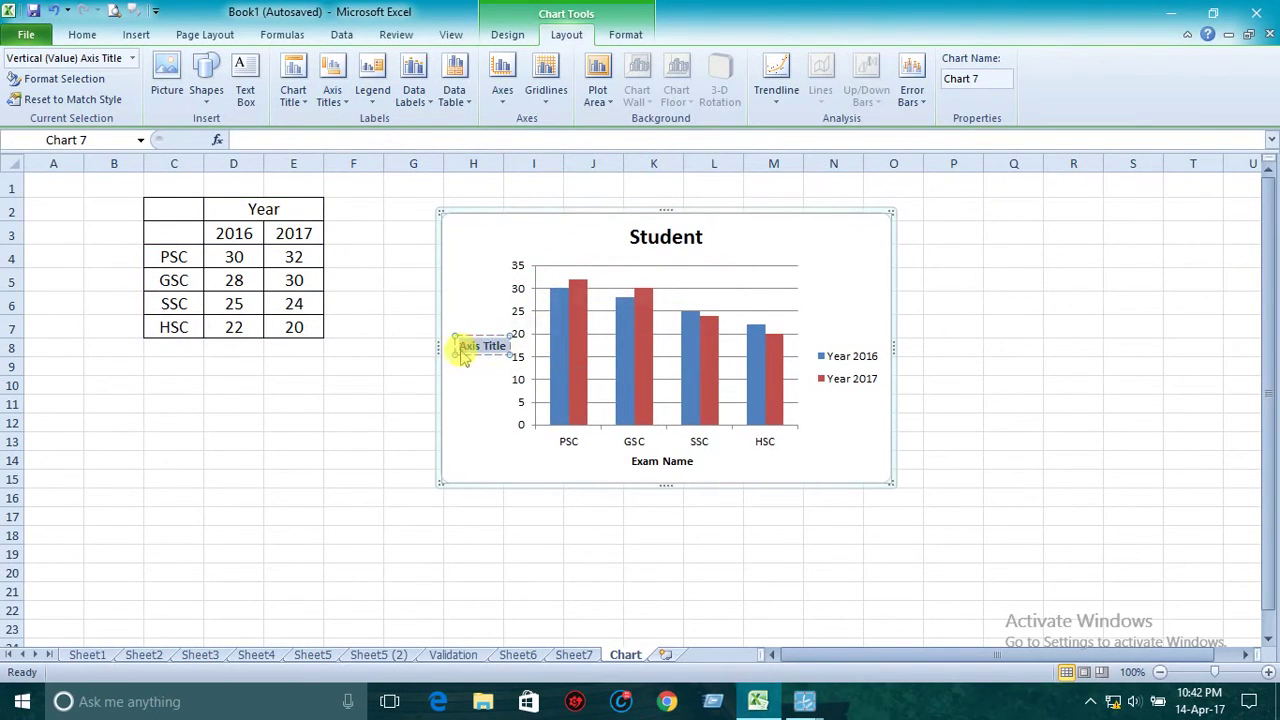
{"action": "type", "text": "N"}
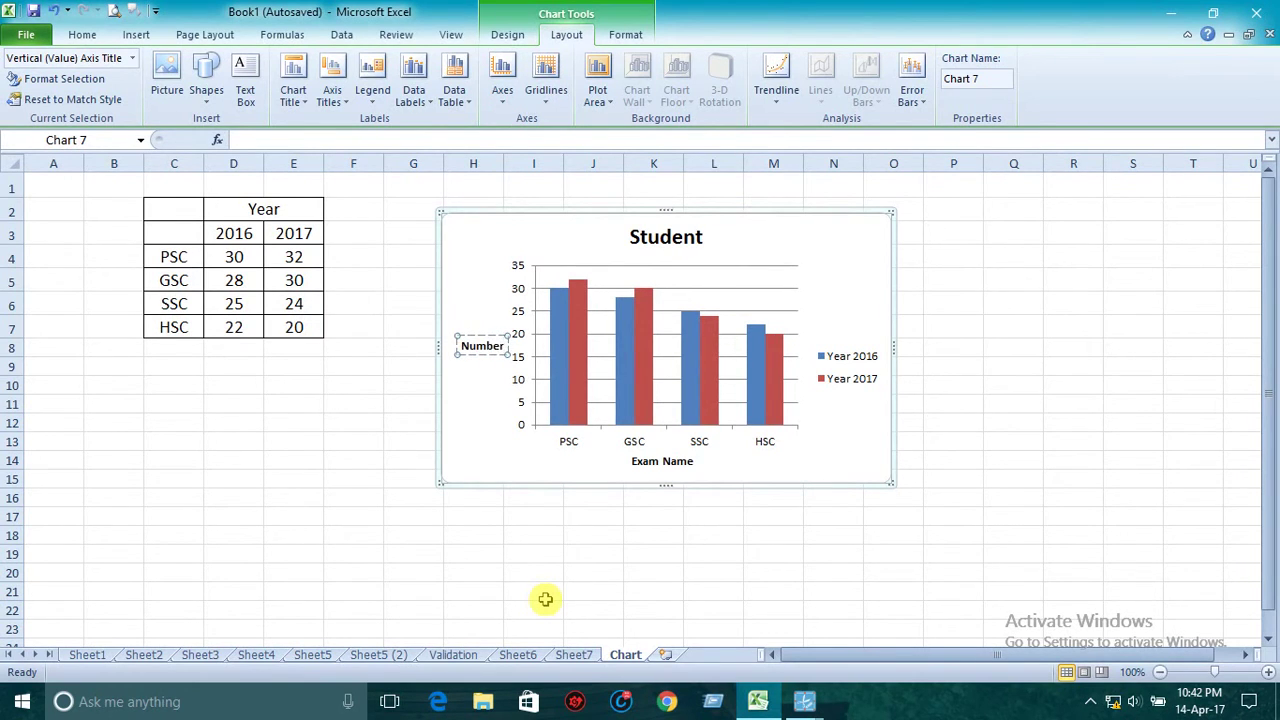
{"action": "type", "text": "umber"}
{"action": "key", "text": "Return"}
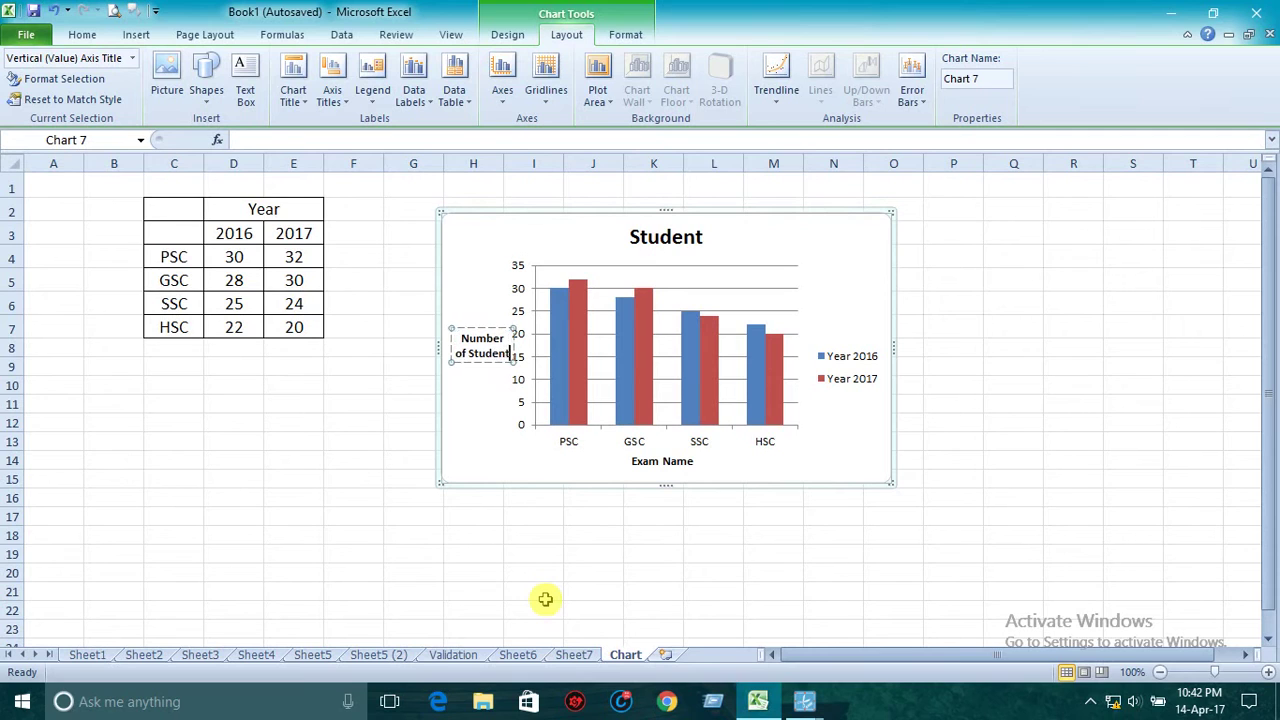
{"action": "left_click", "coordinate": [491, 417]}
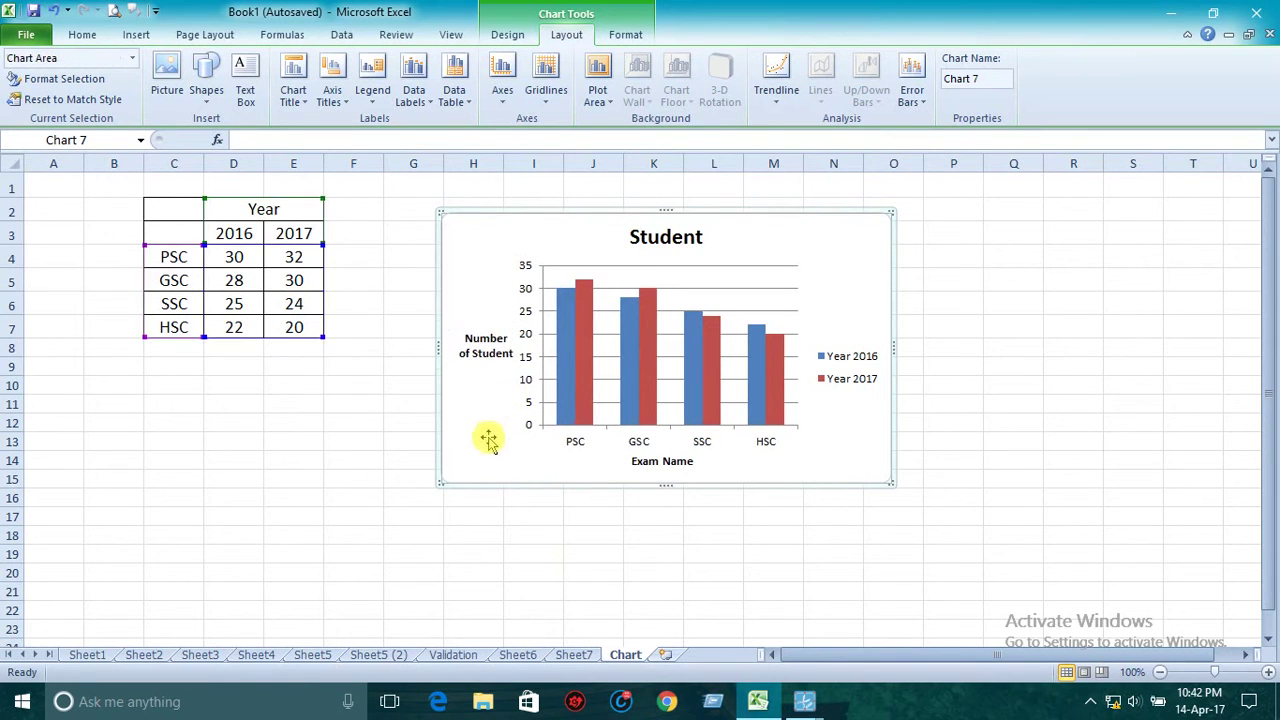
{"action": "left_click", "coordinate": [634, 551]}
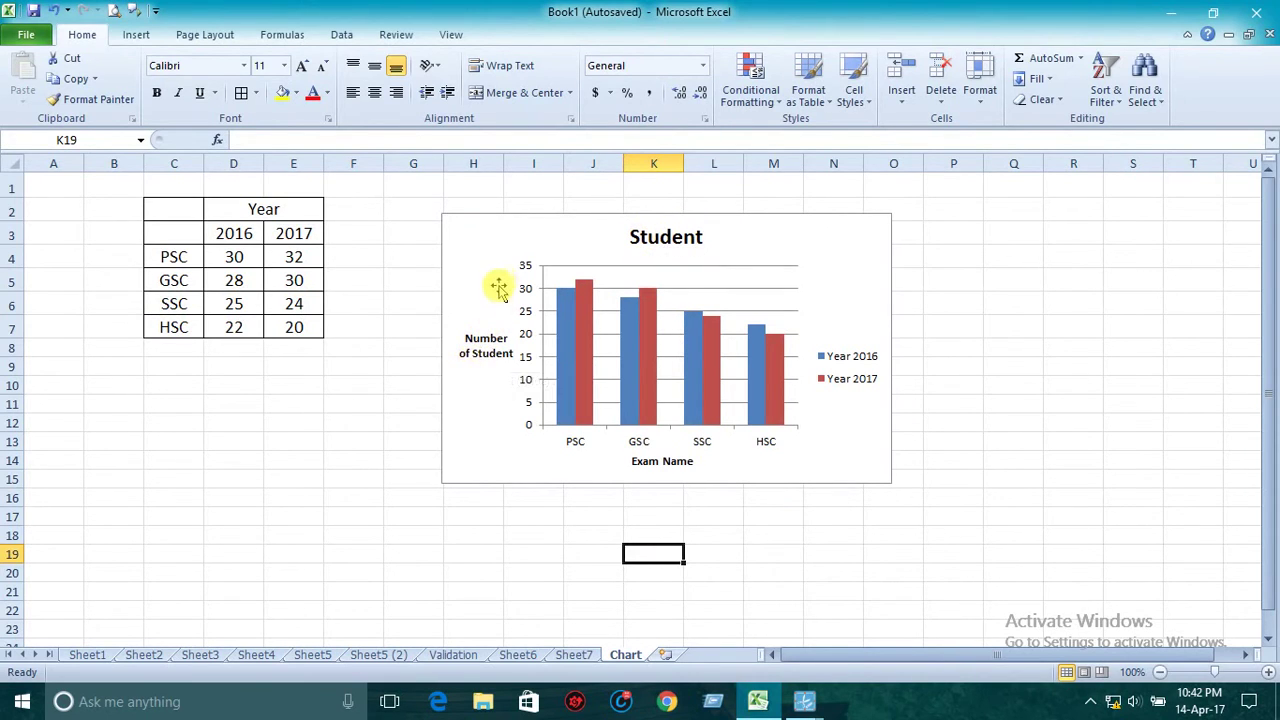
Step: Show the column chart's legend at the top, under the chart title
{"action": "left_click", "coordinate": [486, 350]}
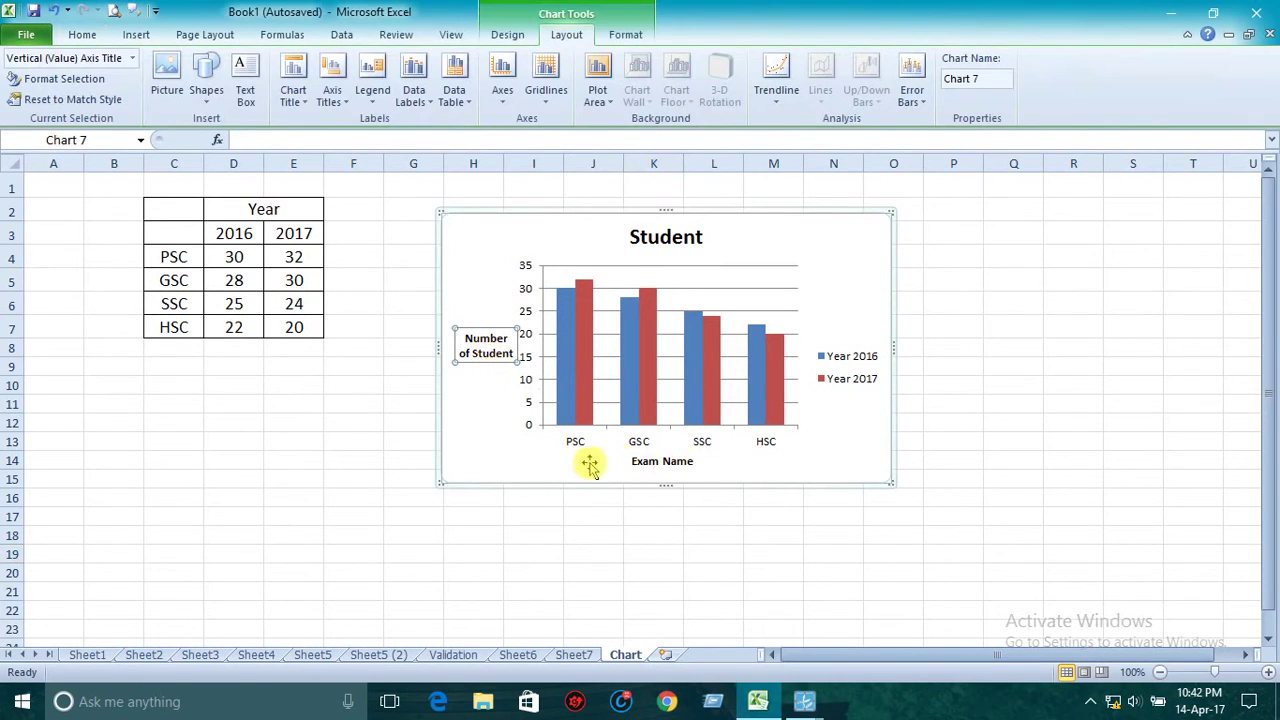
{"action": "left_click", "coordinate": [733, 478]}
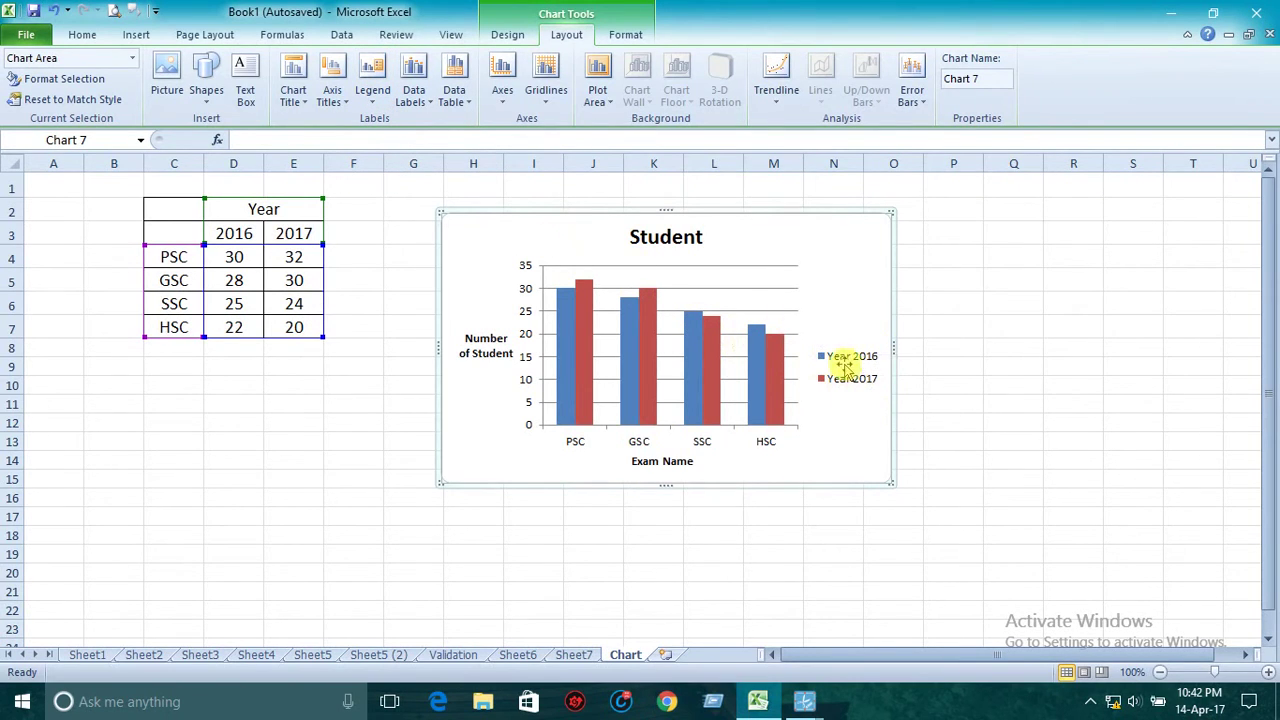
{"action": "left_click", "coordinate": [374, 100]}
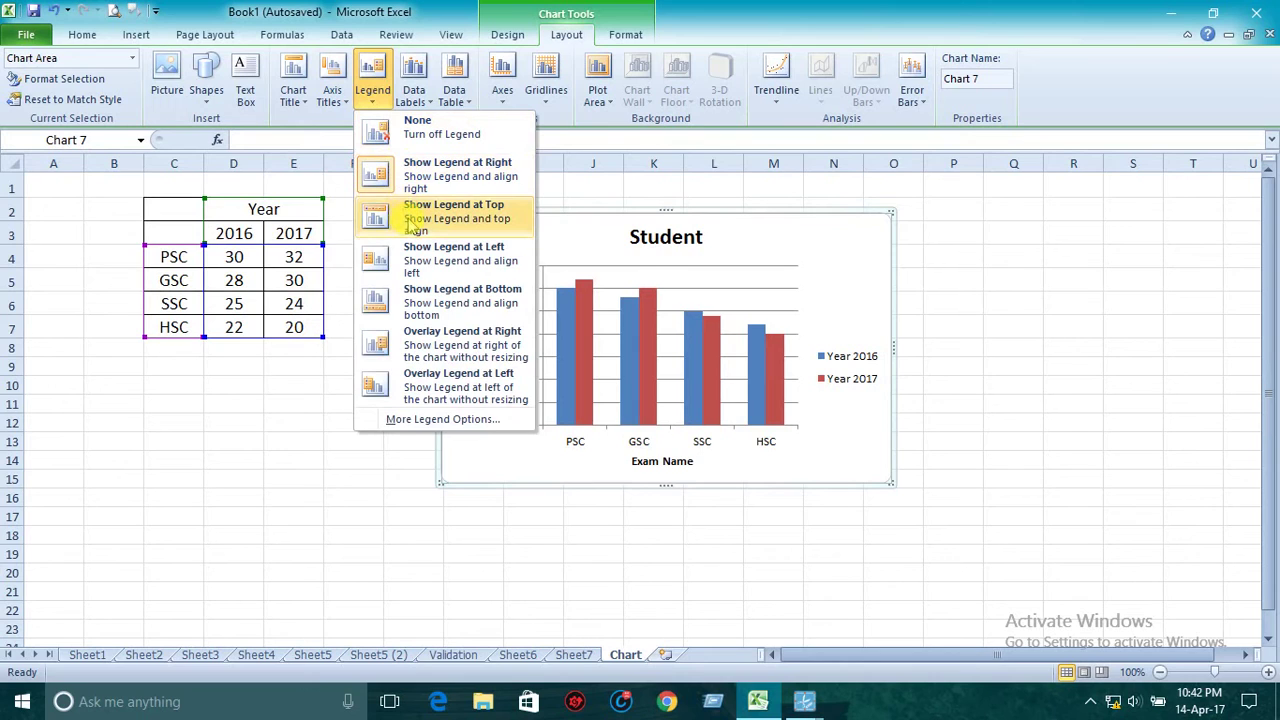
{"action": "left_click", "coordinate": [413, 224]}
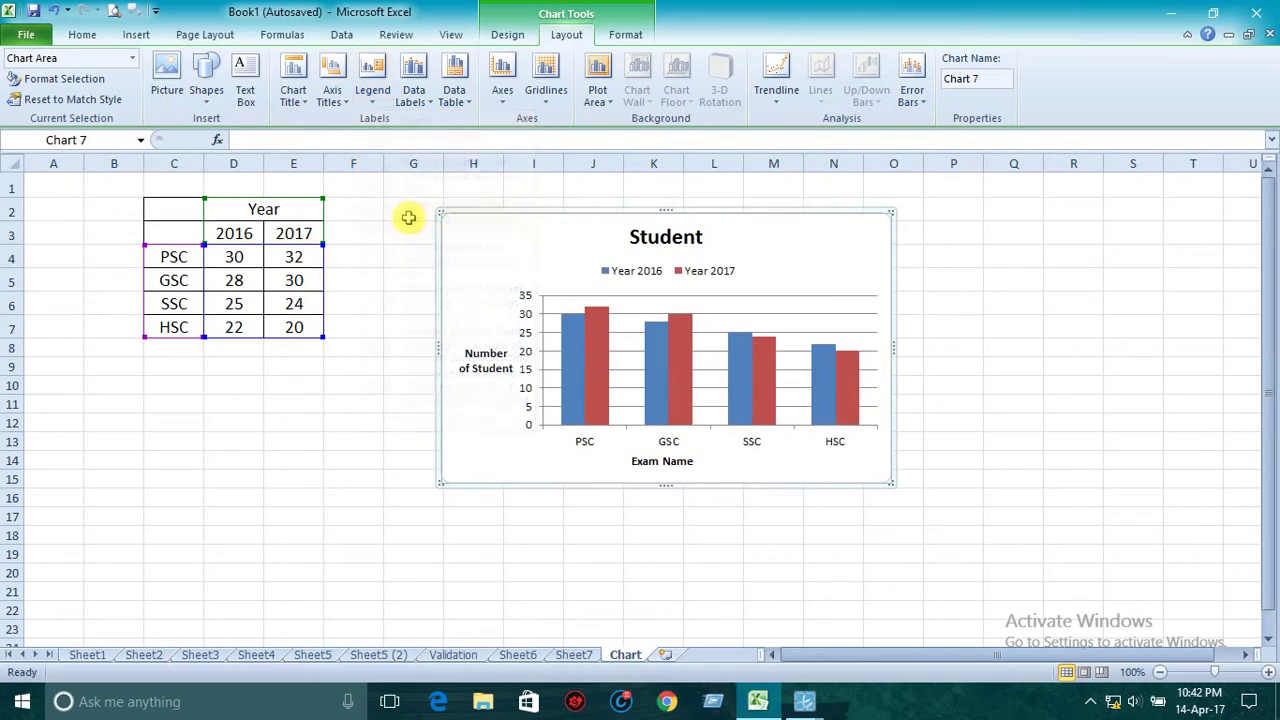
Step: Show the legend at the bottom of the chart and move it between the category labels and the "Exam Name" title
{"action": "left_click", "coordinate": [376, 100]}
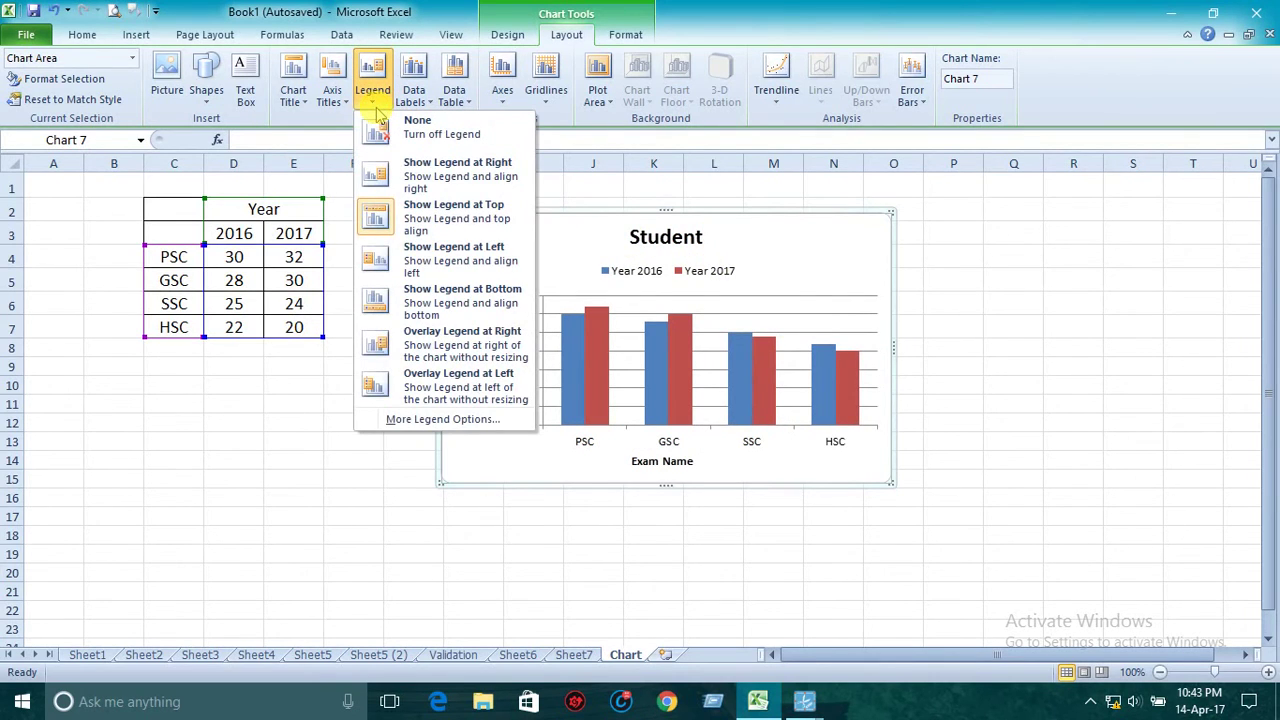
{"action": "left_click", "coordinate": [440, 295]}
{"action": "left_click_drag", "start_coordinate": [673, 471], "coordinate": [693, 441]}
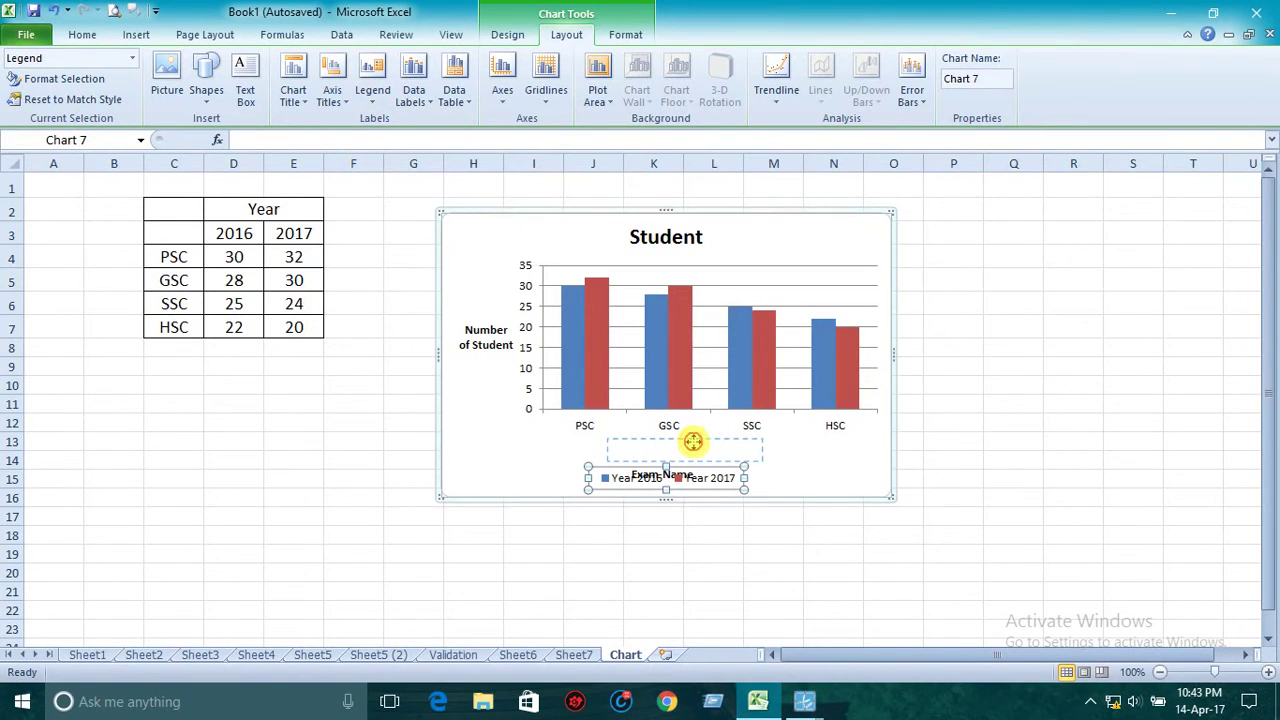
{"action": "left_click_drag", "start_coordinate": [693, 441], "coordinate": [692, 441]}
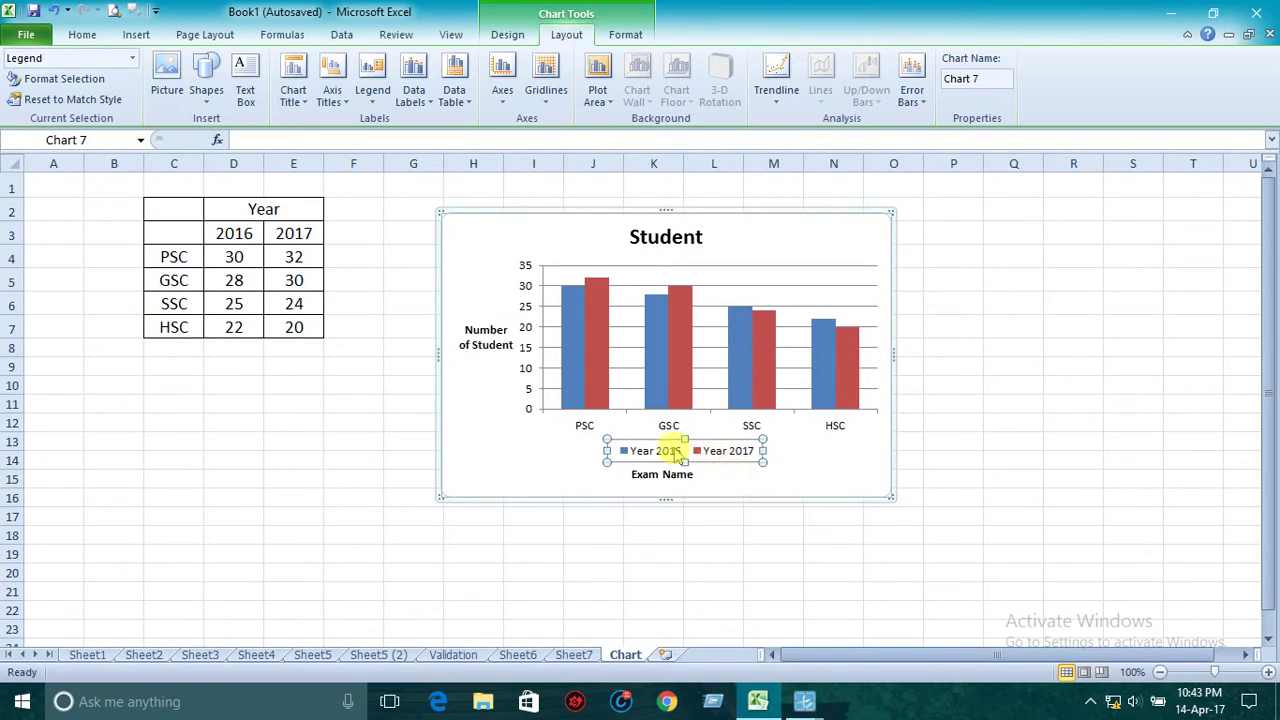
Step: Undo the legend move and both legend placement changes to restore the legend at the right of the chart
{"action": "left_click", "coordinate": [57, 9]}
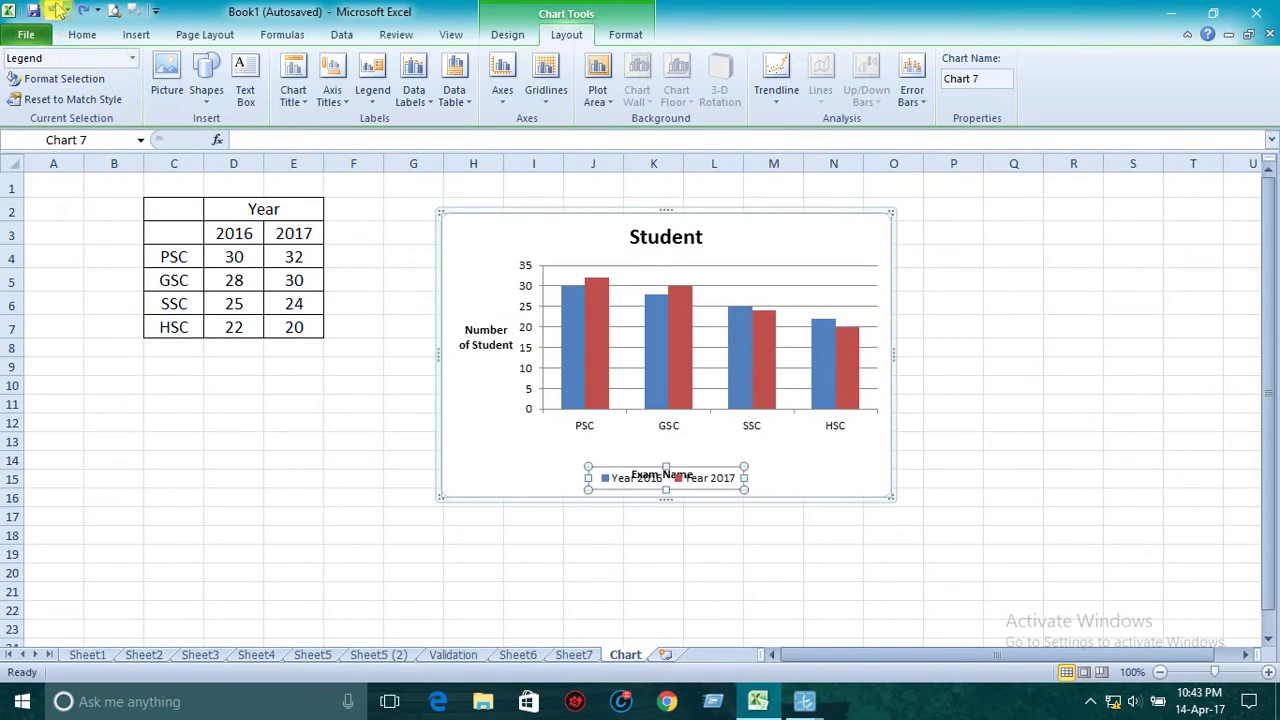
{"action": "left_click", "coordinate": [57, 9]}
{"action": "left_click", "coordinate": [57, 9]}
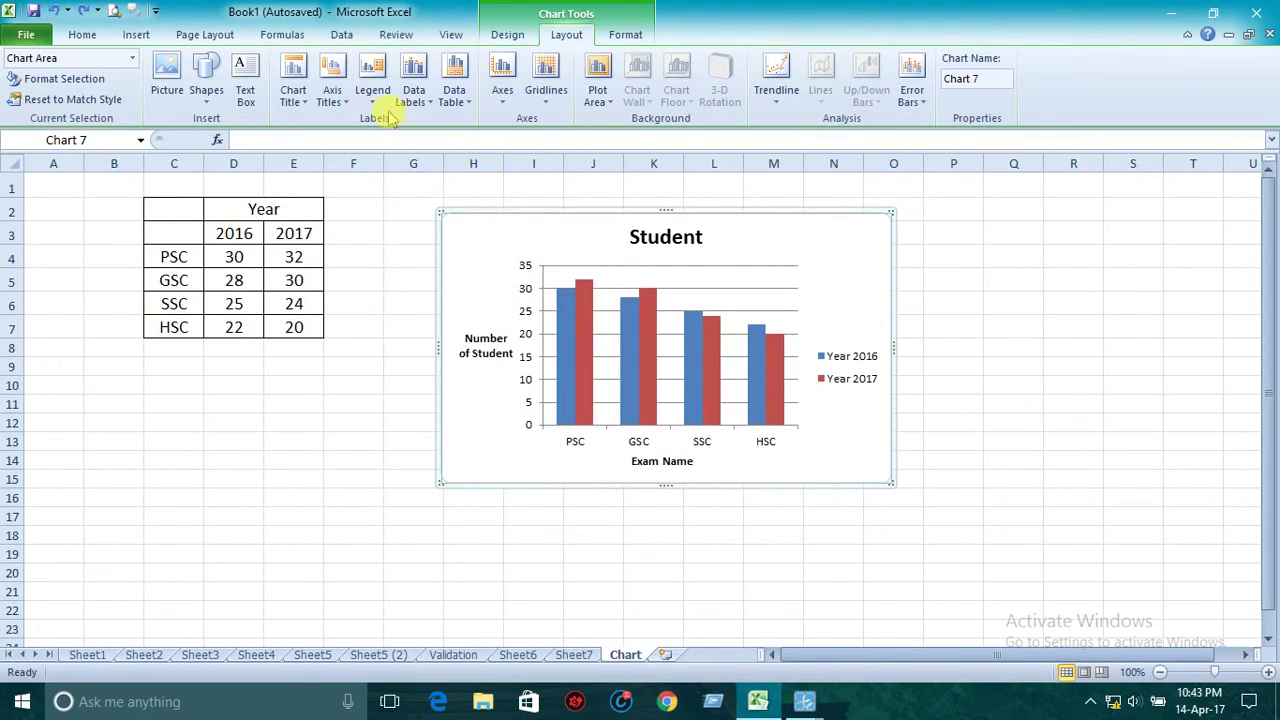
Step: Add data labels to all columns of the chart in the Inside End position
{"action": "left_click", "coordinate": [432, 104]}
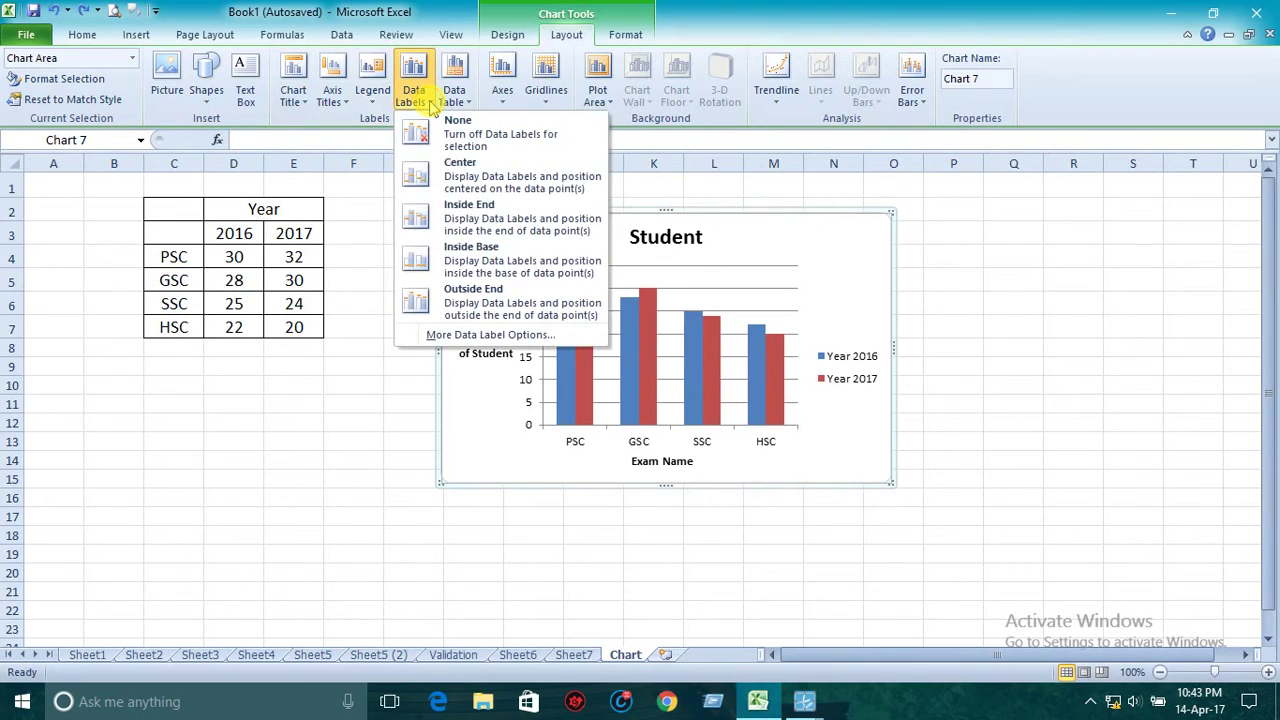
{"action": "left_click", "coordinate": [851, 277]}
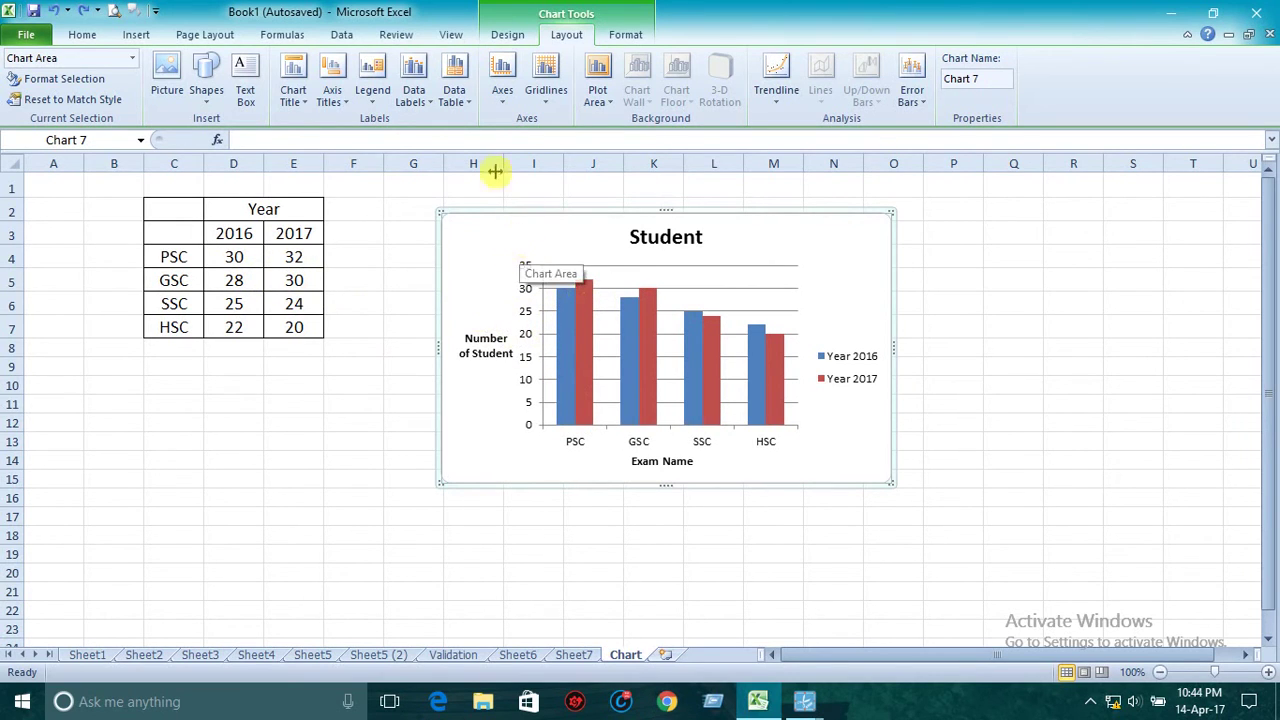
{"action": "left_click", "coordinate": [466, 106]}
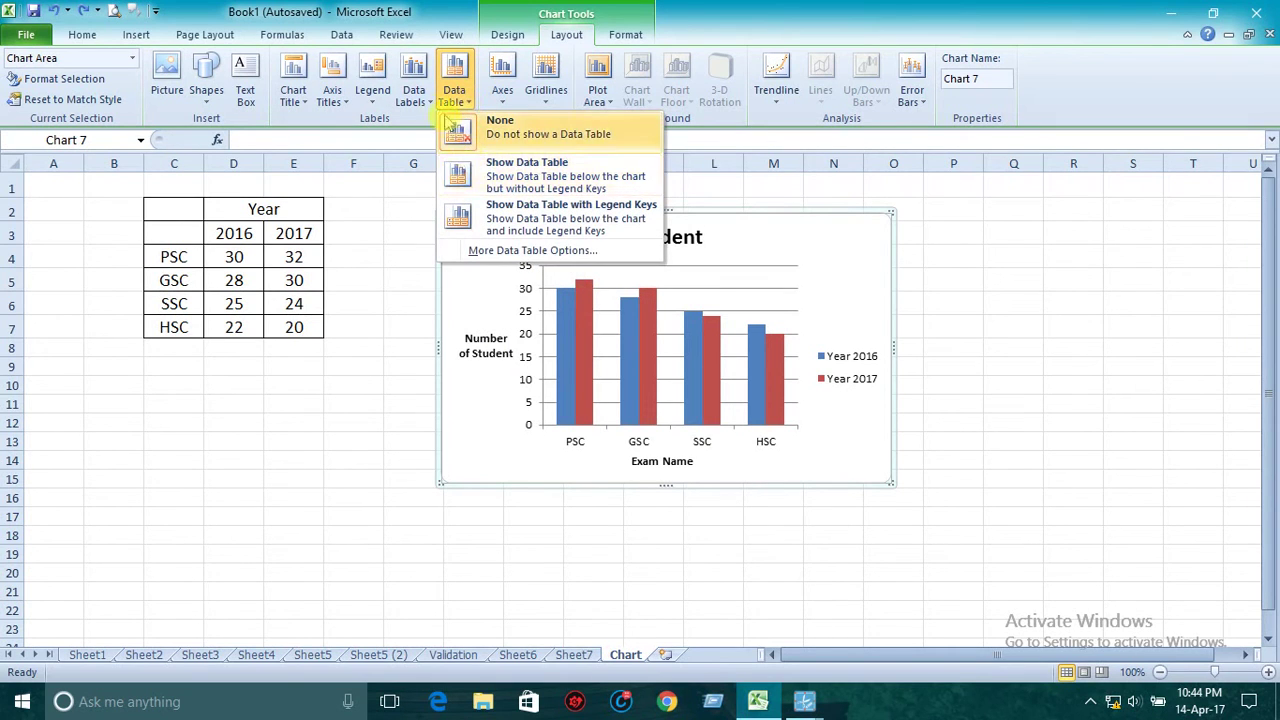
{"action": "left_click", "coordinate": [428, 104]}
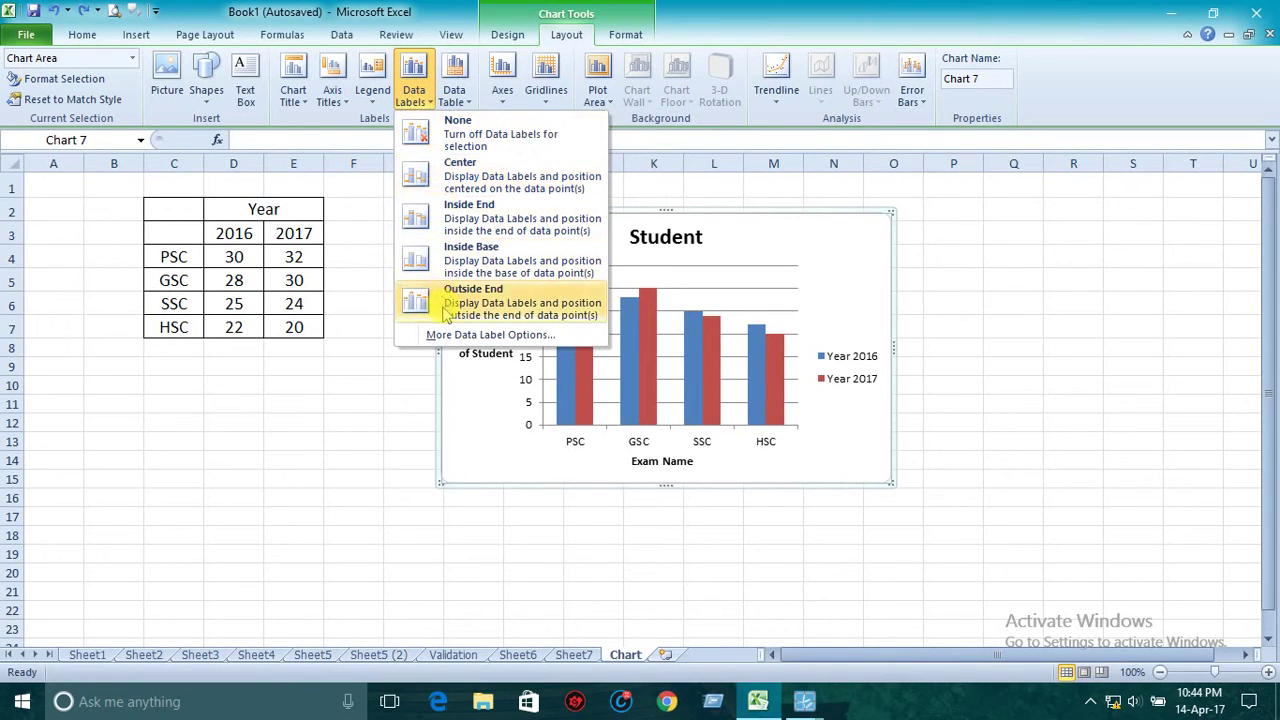
{"action": "left_click", "coordinate": [456, 215]}
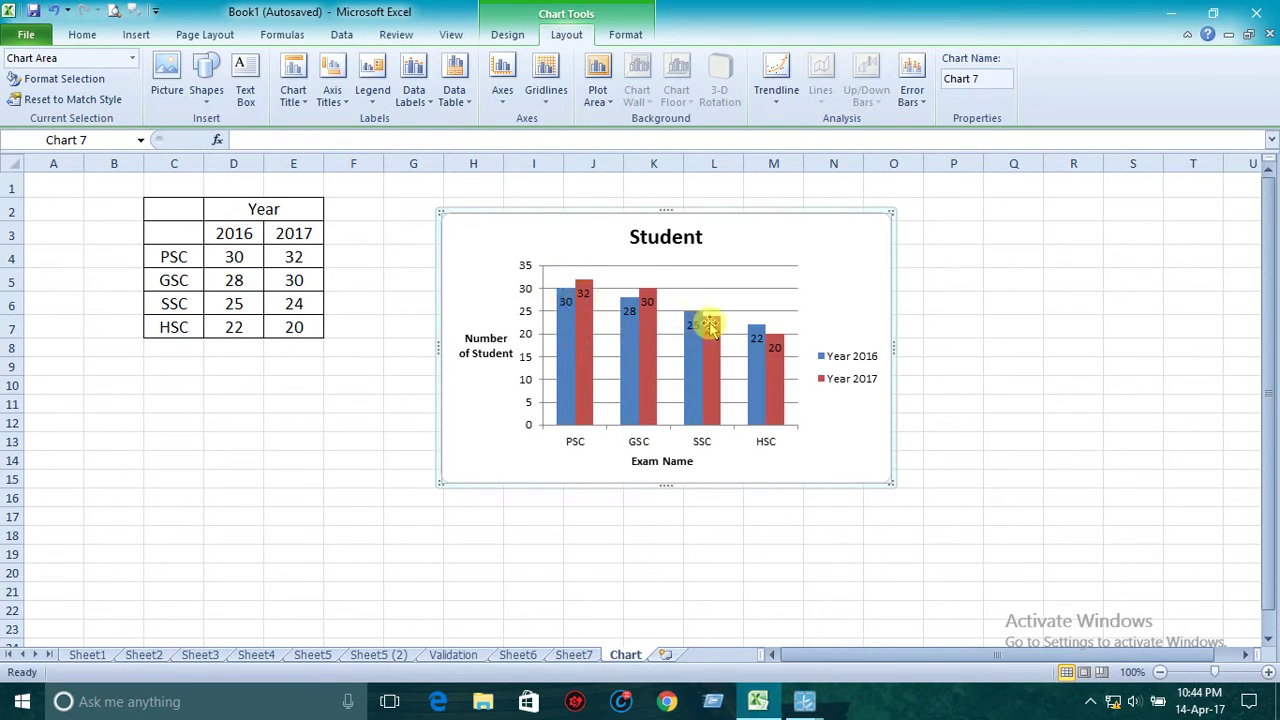
Step: Show a data table without legend keys below the column chart
{"action": "left_click", "coordinate": [472, 110]}
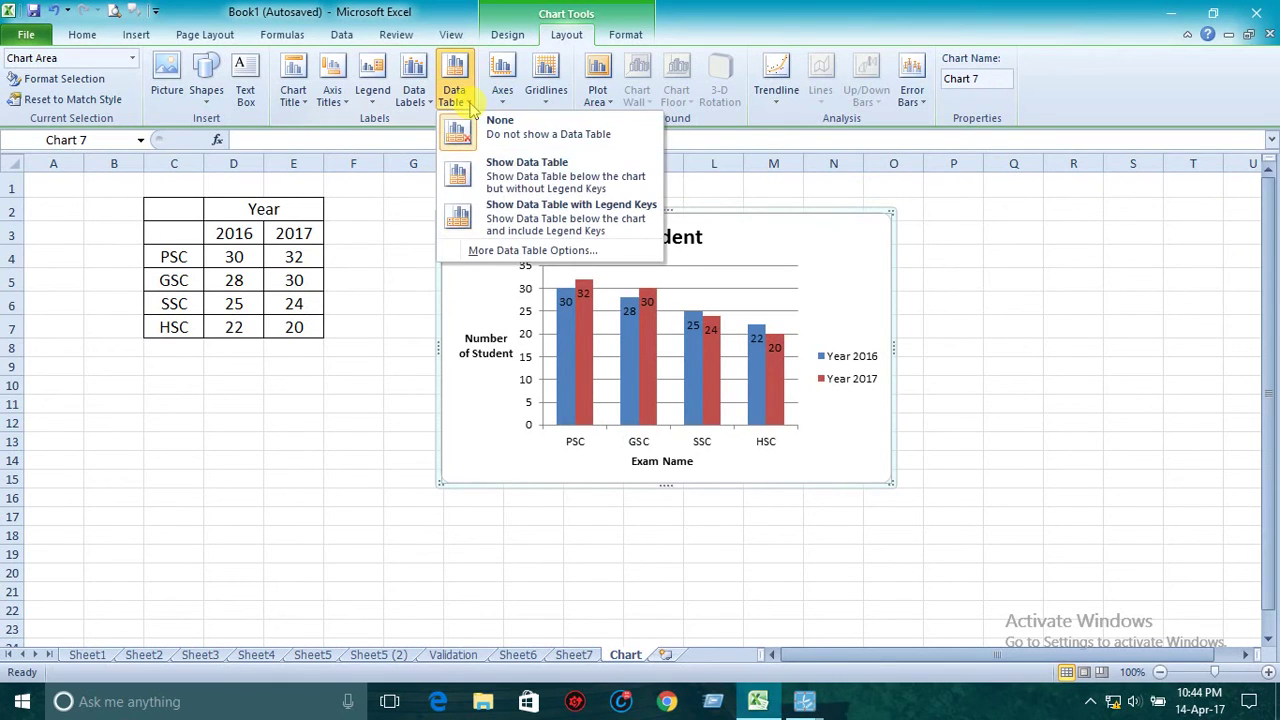
{"action": "left_click", "coordinate": [455, 95]}
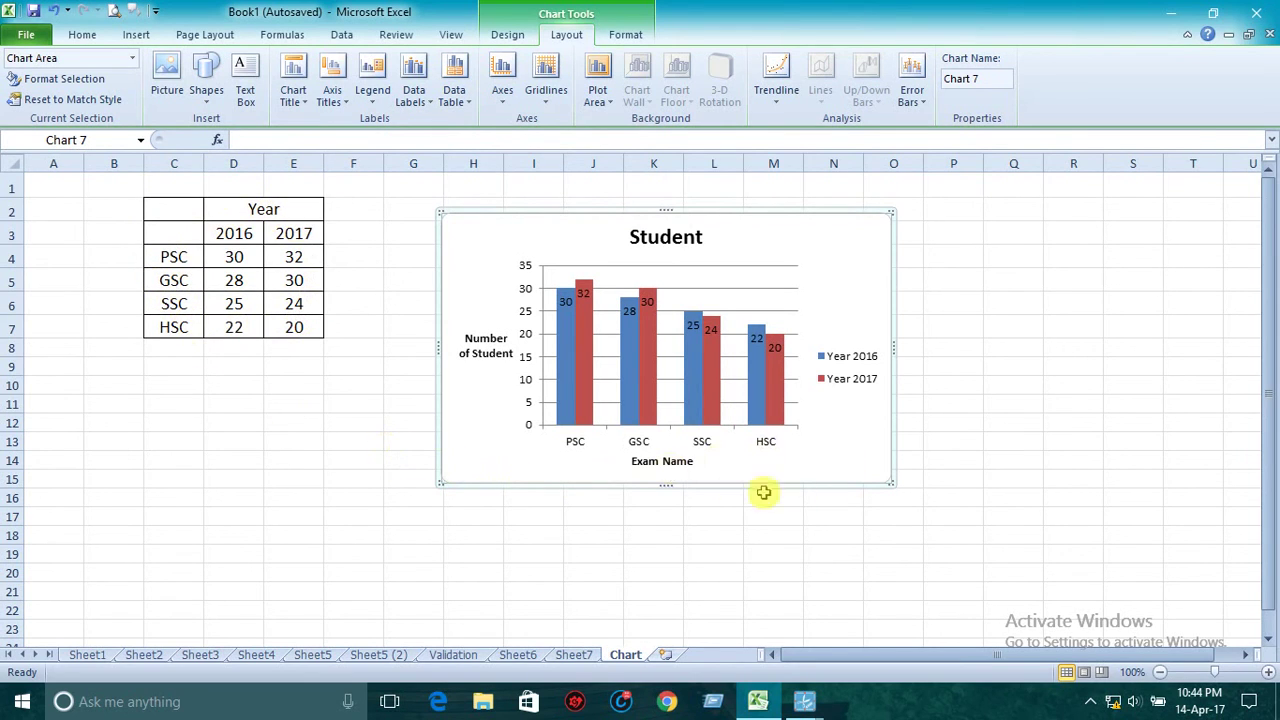
{"action": "left_click", "coordinate": [468, 102]}
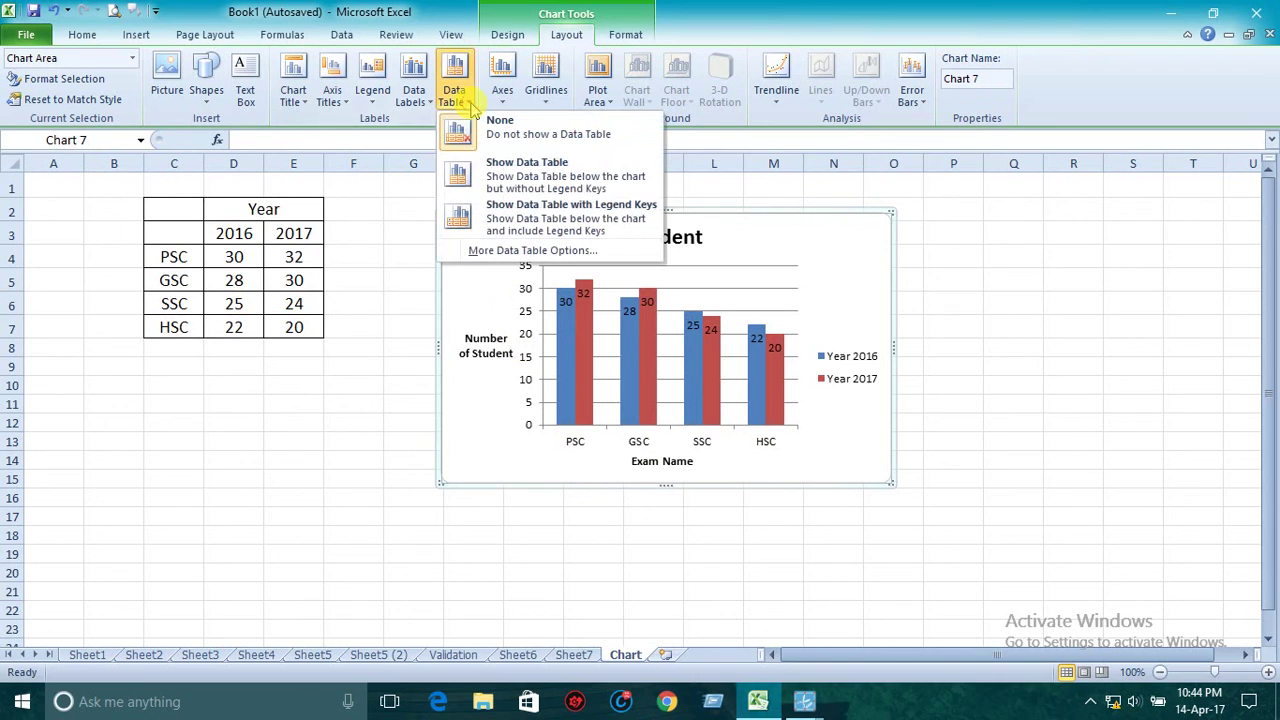
{"action": "left_click", "coordinate": [484, 181]}
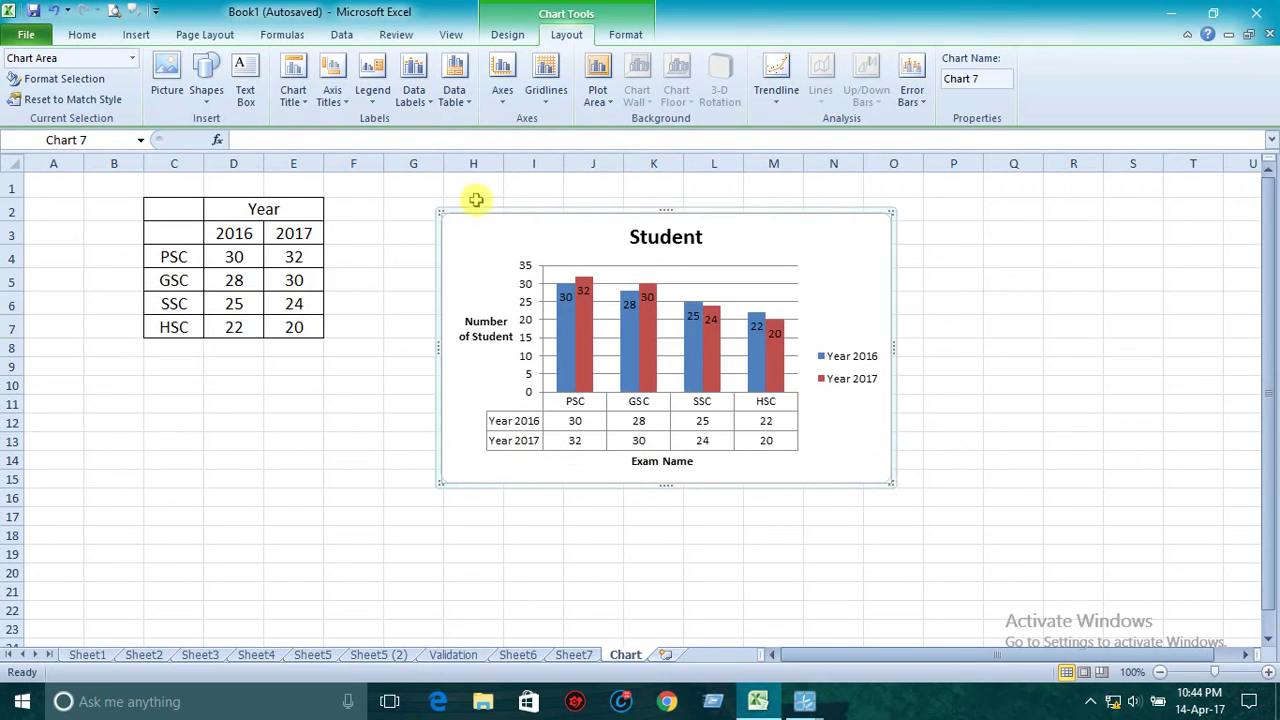
Step: Try the data table with legend keys, and switch back to the data table without legend keys
{"action": "left_click", "coordinate": [470, 104]}
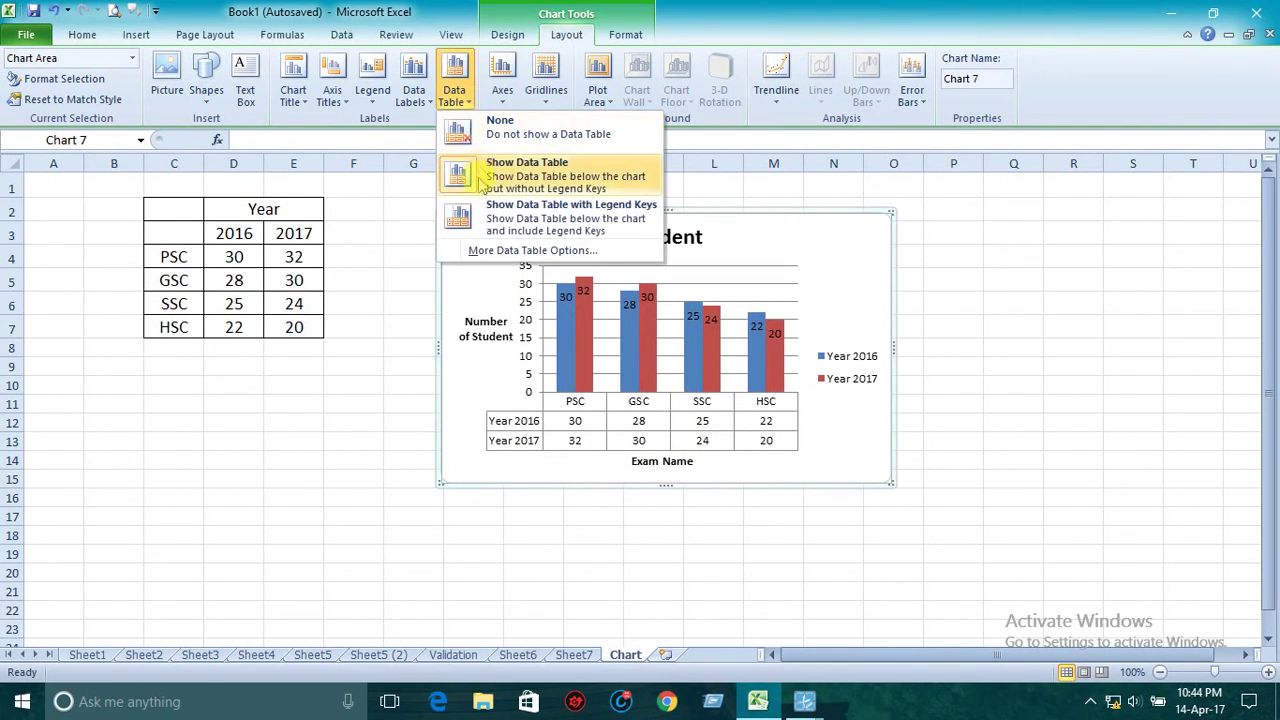
{"action": "left_click", "coordinate": [478, 222]}
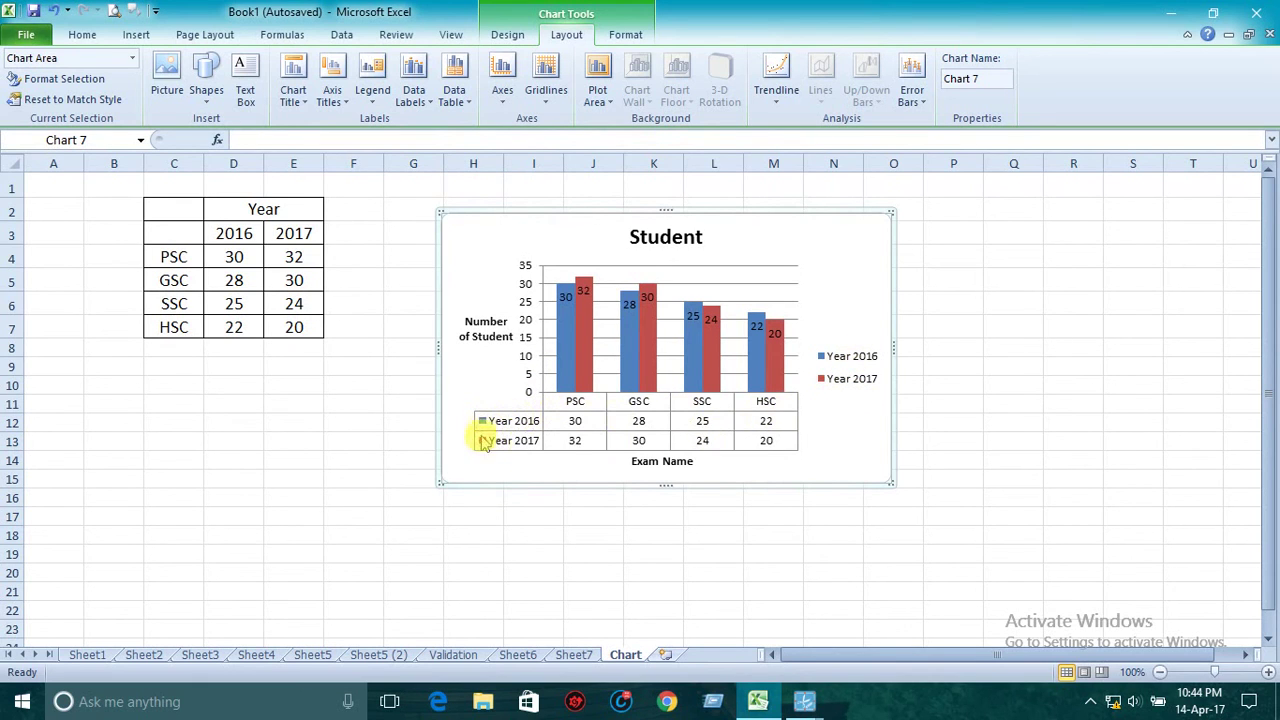
{"action": "left_click", "coordinate": [466, 100]}
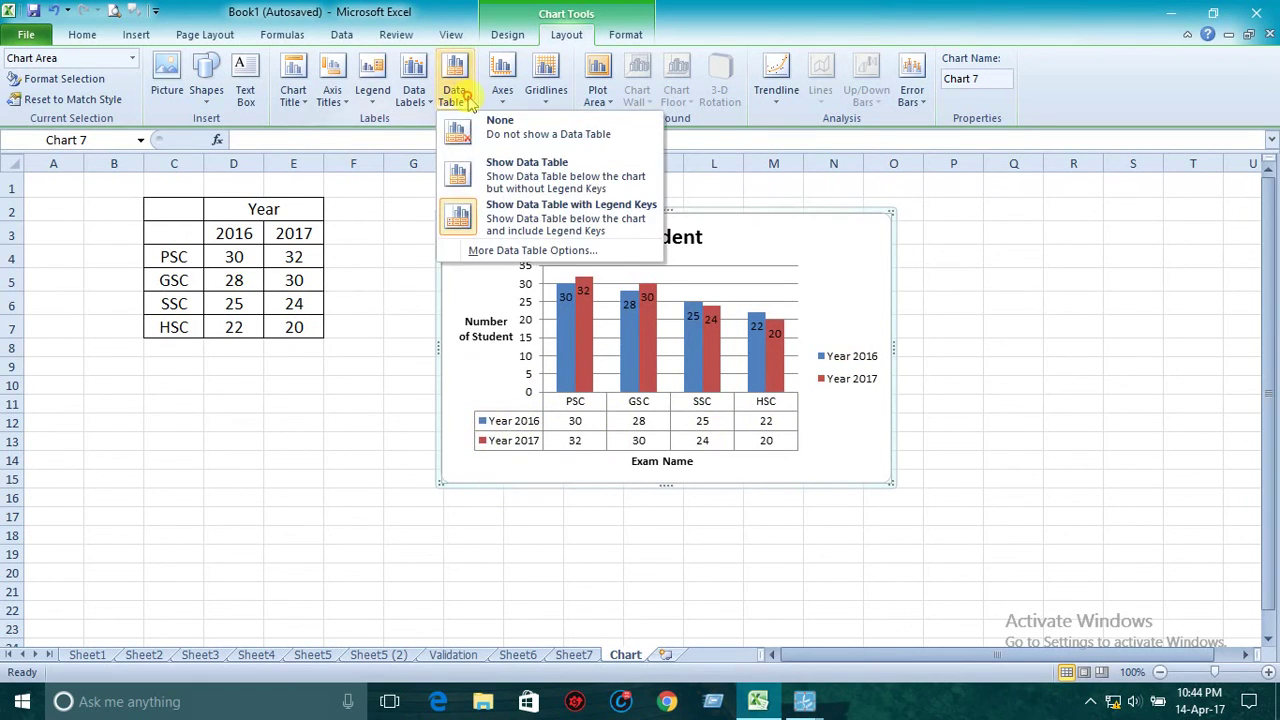
{"action": "left_click", "coordinate": [466, 168]}
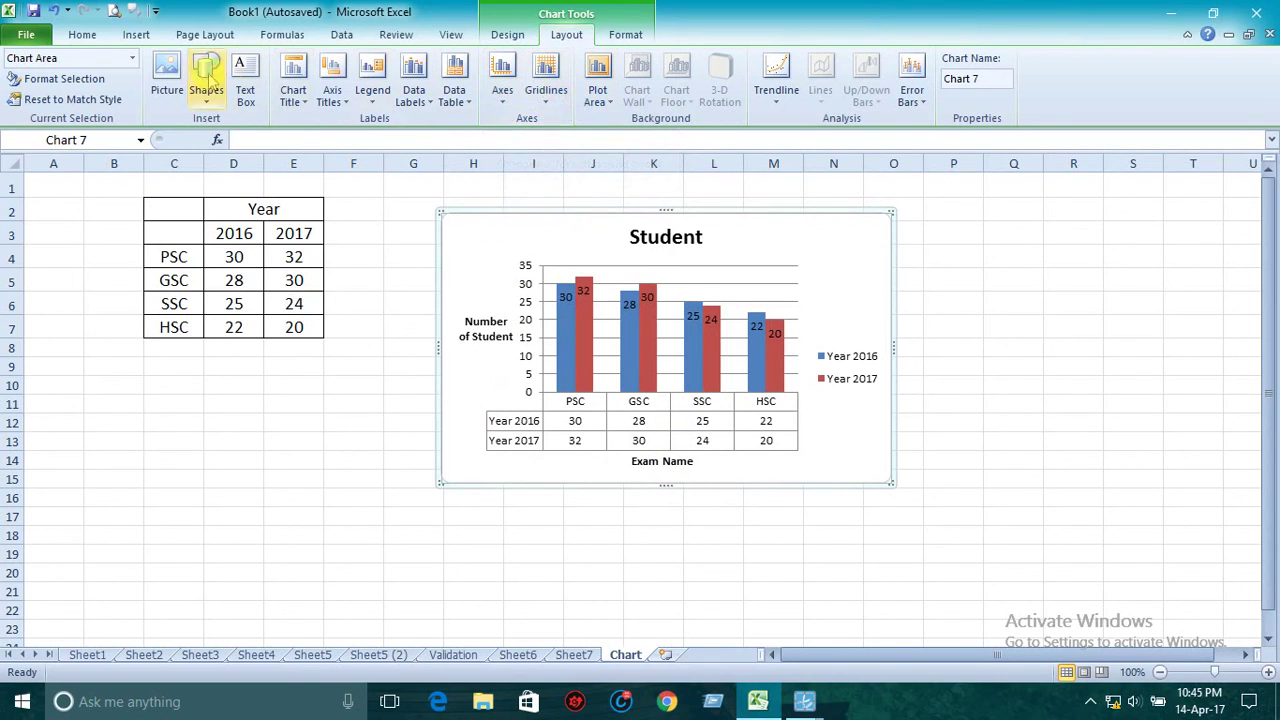
{"action": "left_click", "coordinate": [137, 35]}
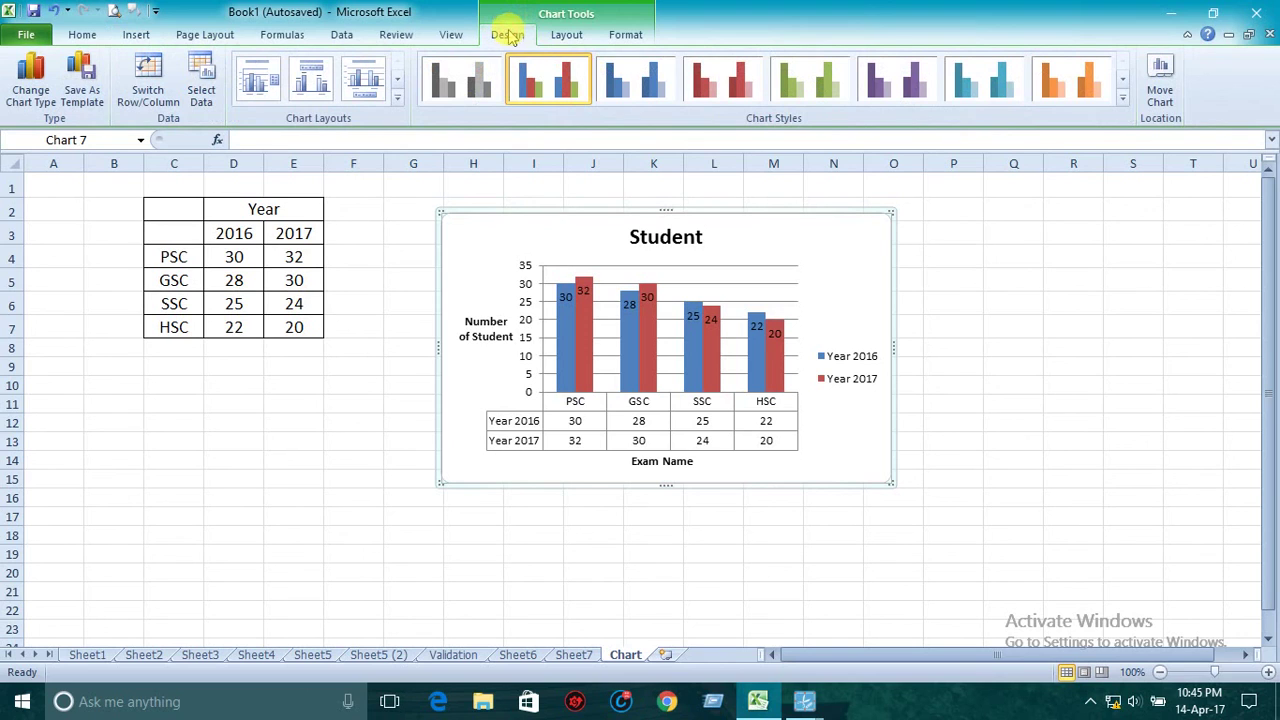
{"action": "left_click", "coordinate": [625, 36]}
{"action": "left_click", "coordinate": [568, 34]}
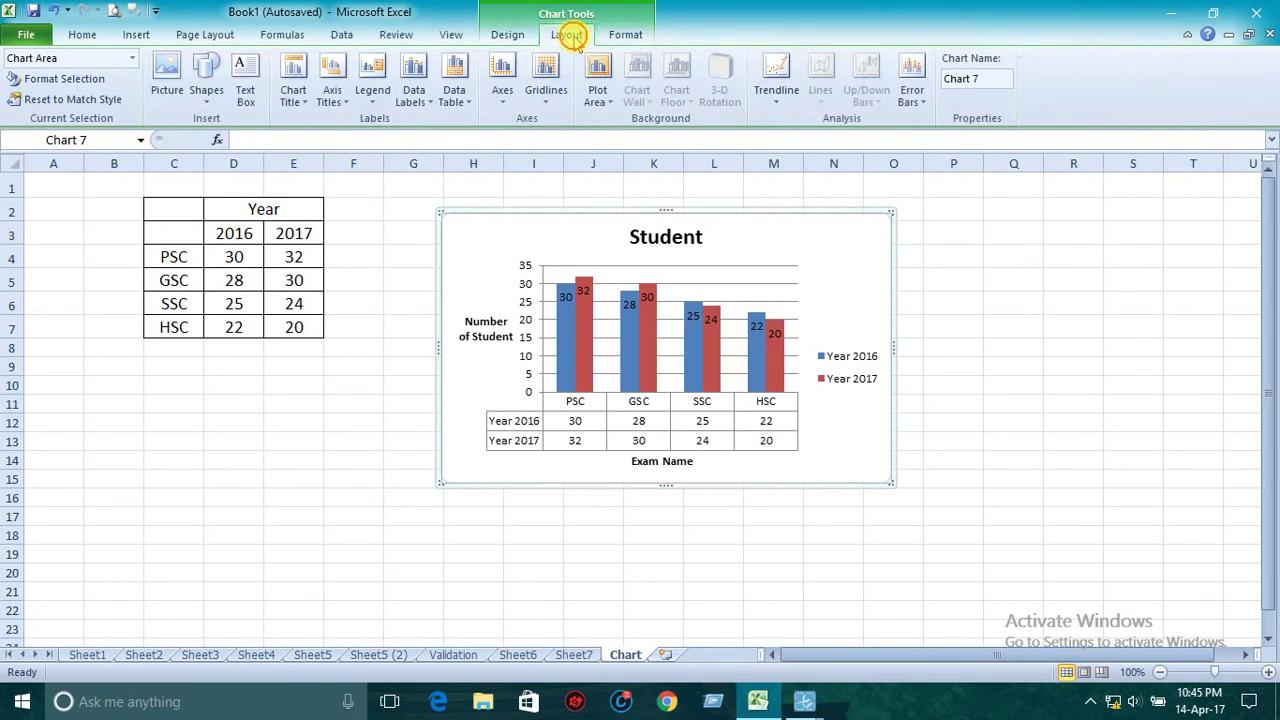
{"action": "left_click", "coordinate": [507, 34]}
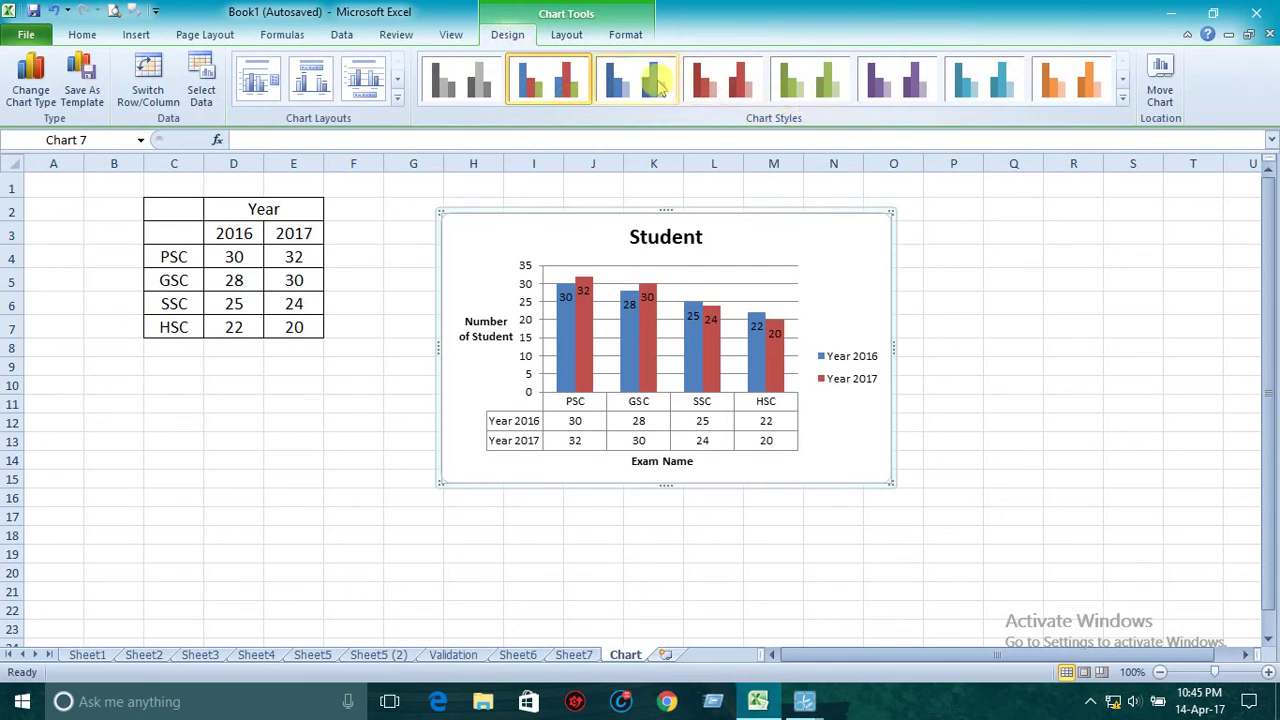
{"action": "left_click", "coordinate": [572, 36]}
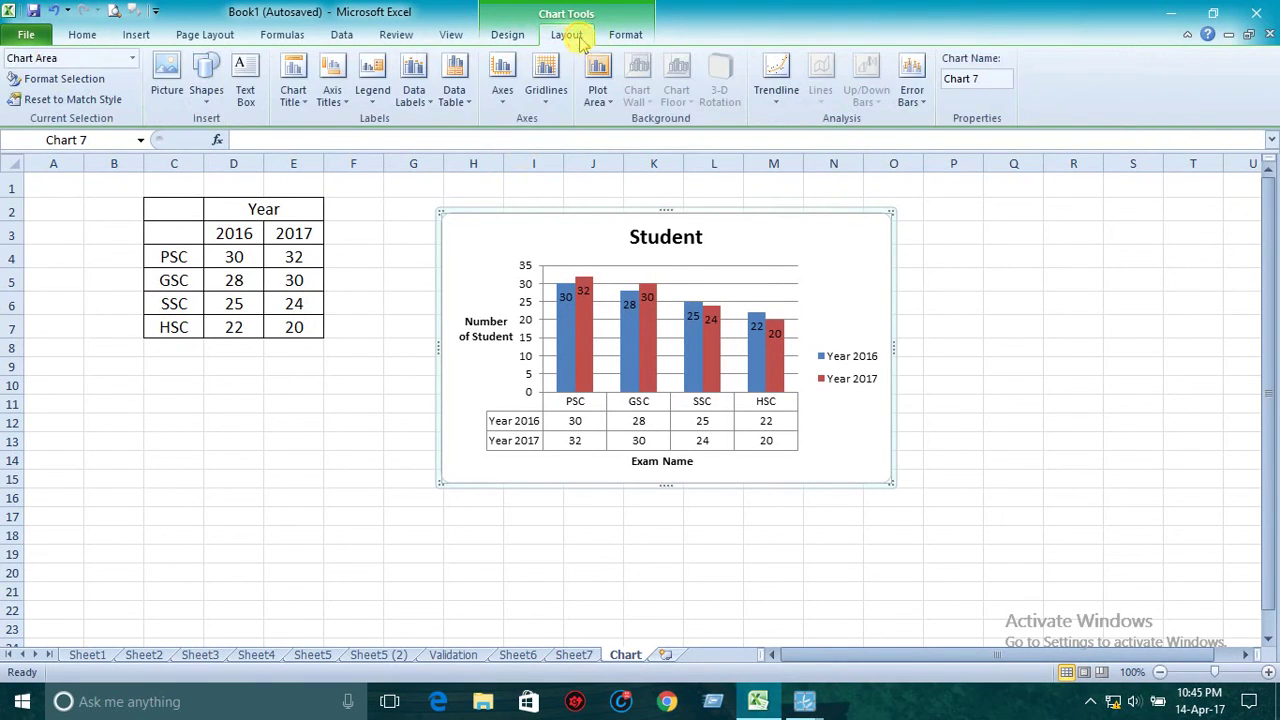
{"action": "left_click", "coordinate": [622, 34]}
{"action": "left_click", "coordinate": [568, 34]}
{"action": "left_click", "coordinate": [507, 34]}
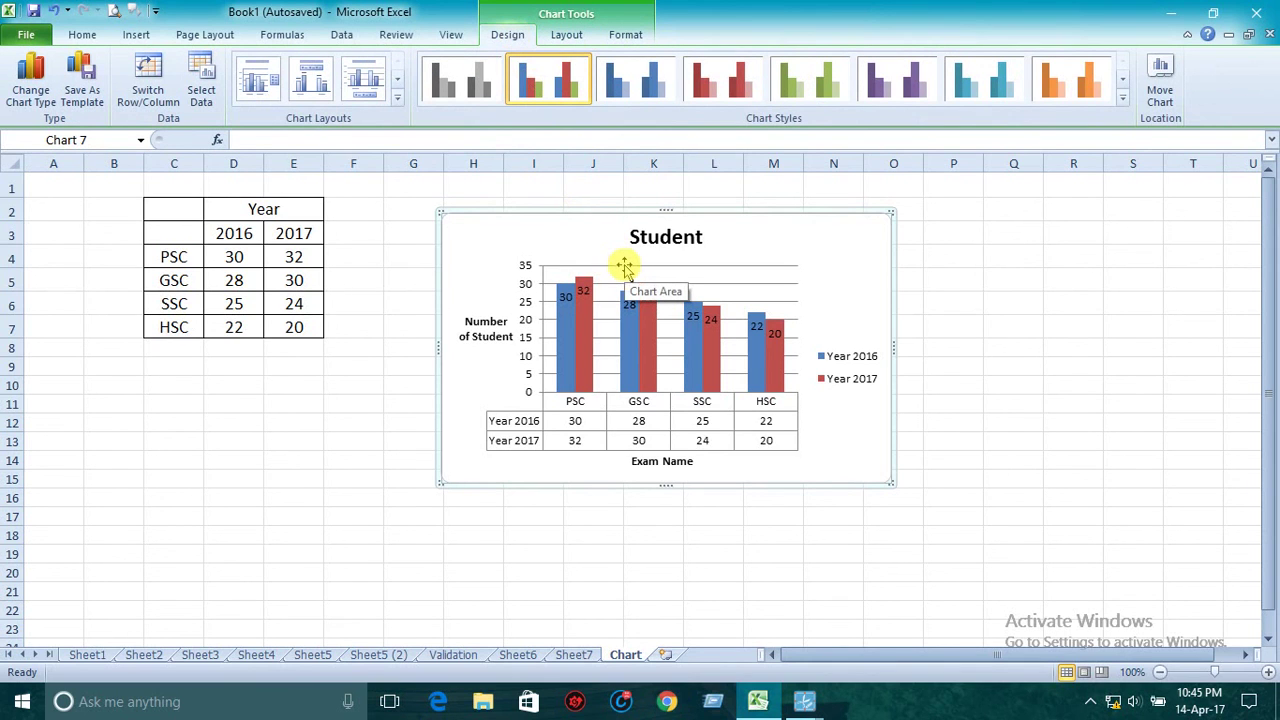
{"action": "left_click", "coordinate": [997, 322]}
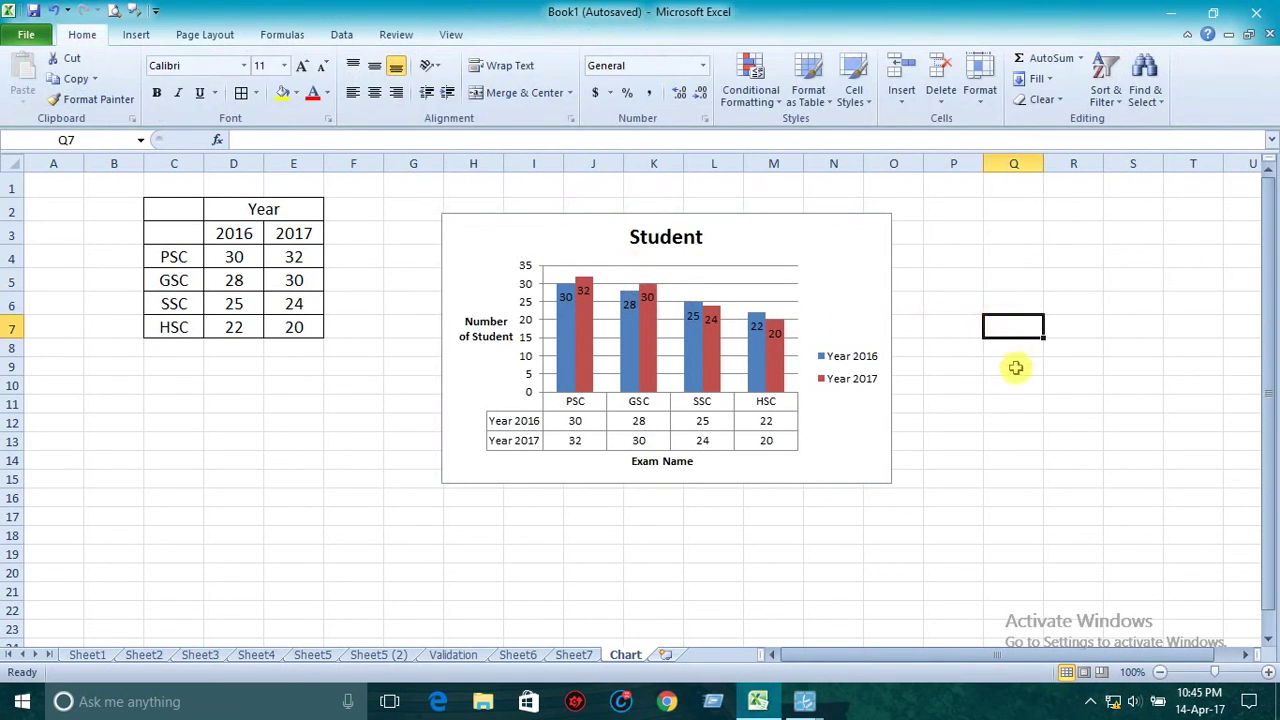
{"action": "left_click", "coordinate": [1013, 349]}
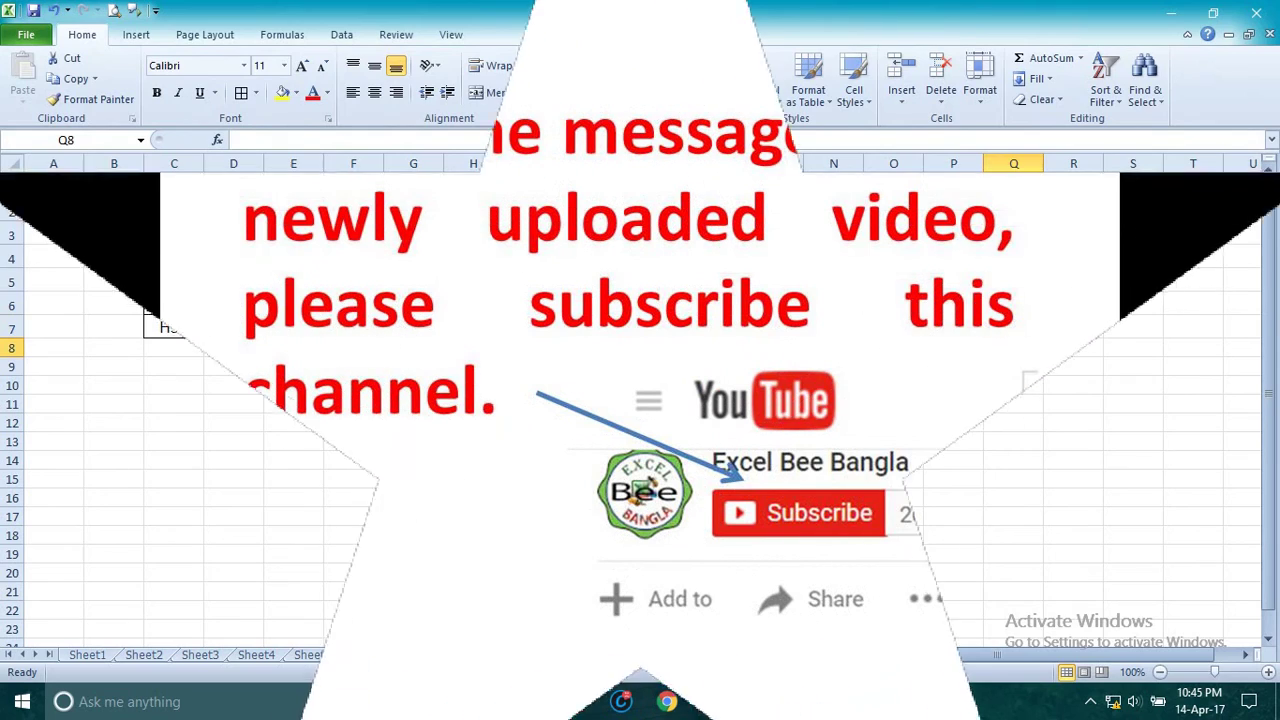